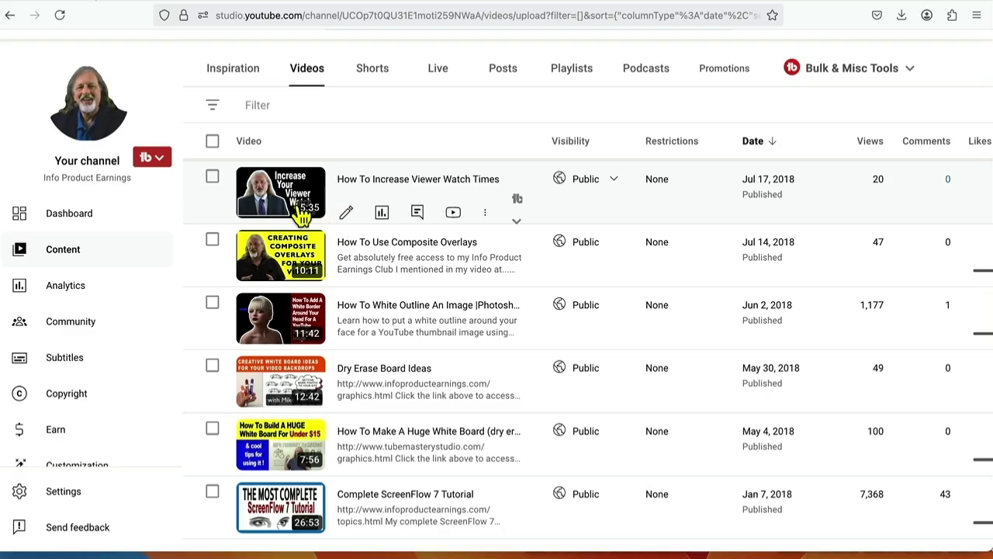
Open the video "How To Increase Viewer Watch Times" in the video editor and briefly play its opening
click(287, 203)
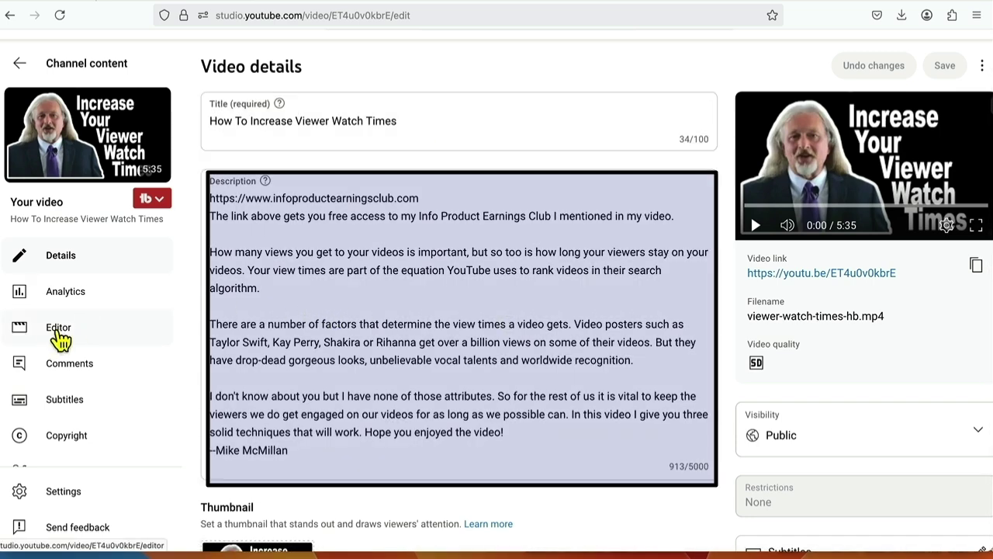
click(59, 333)
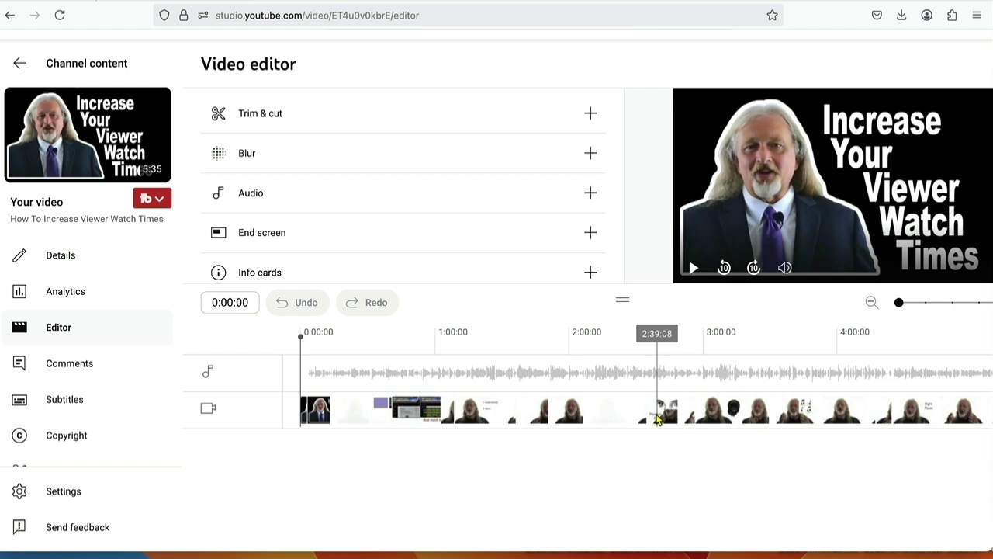
click(694, 271)
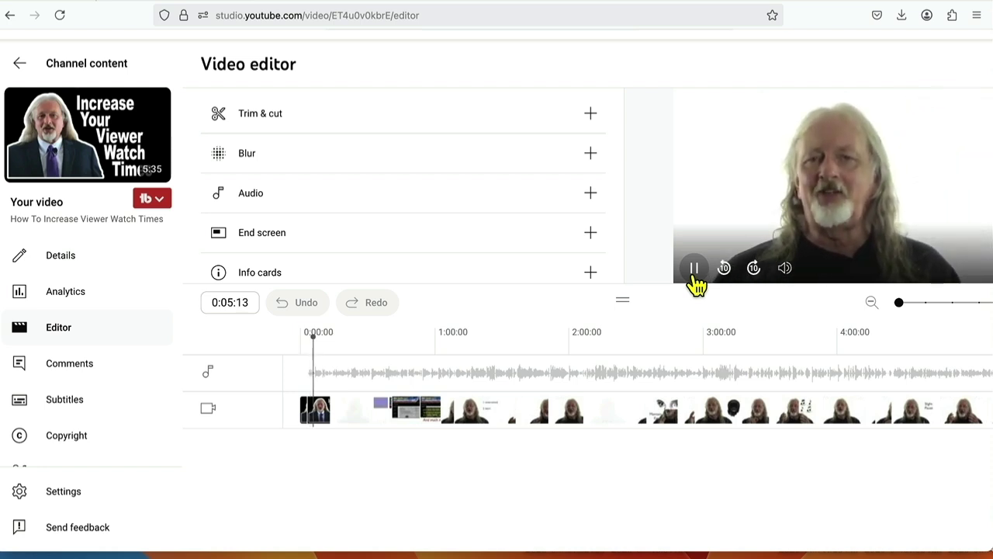
click(694, 271)
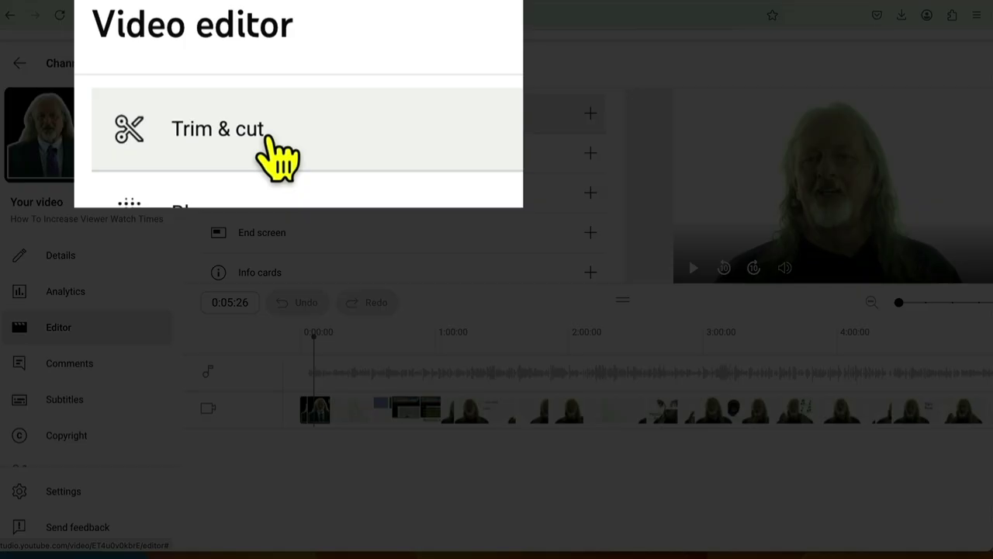
Open Trim & cut and try the trim handles at both ends of the timeline
click(267, 139)
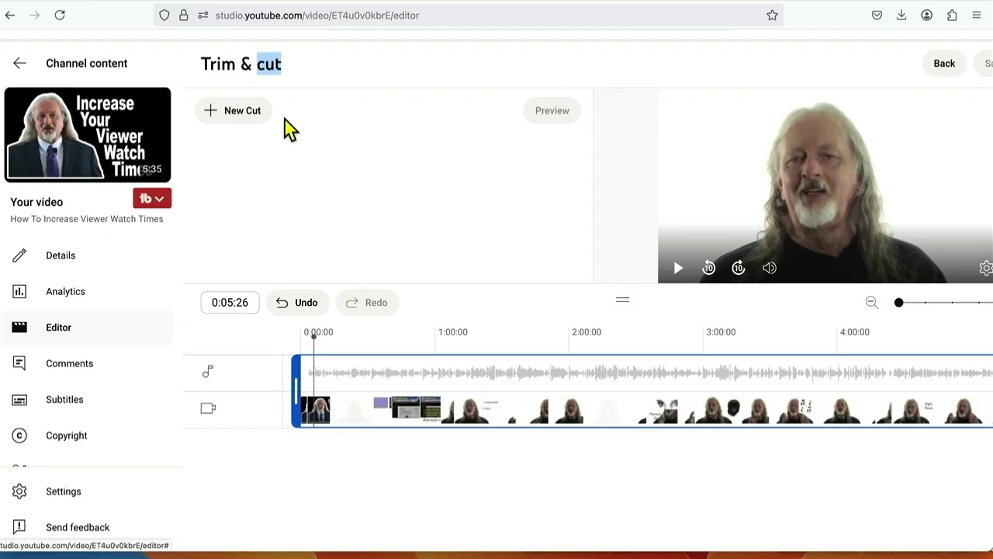
scroll(433, 250, right, 3)
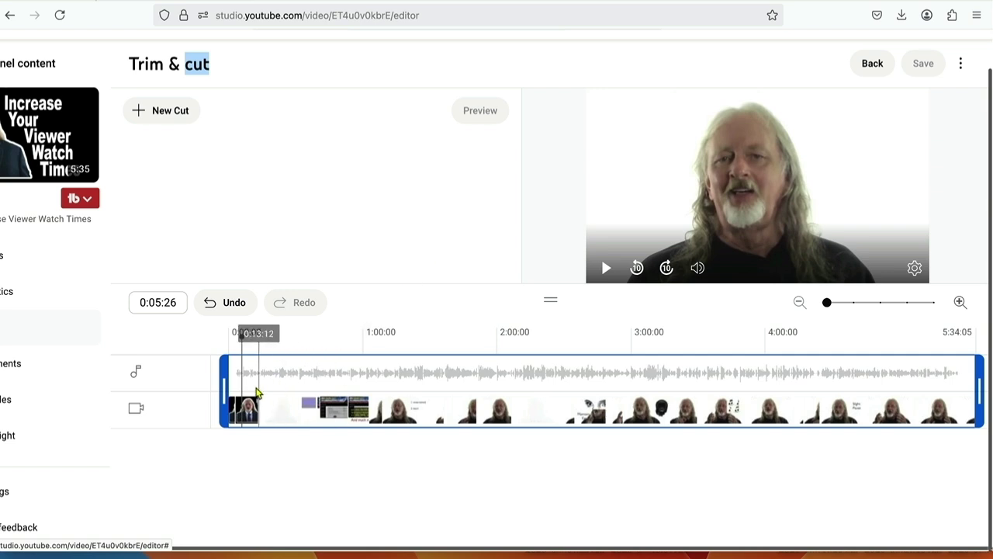
drag(225, 385, 171, 383)
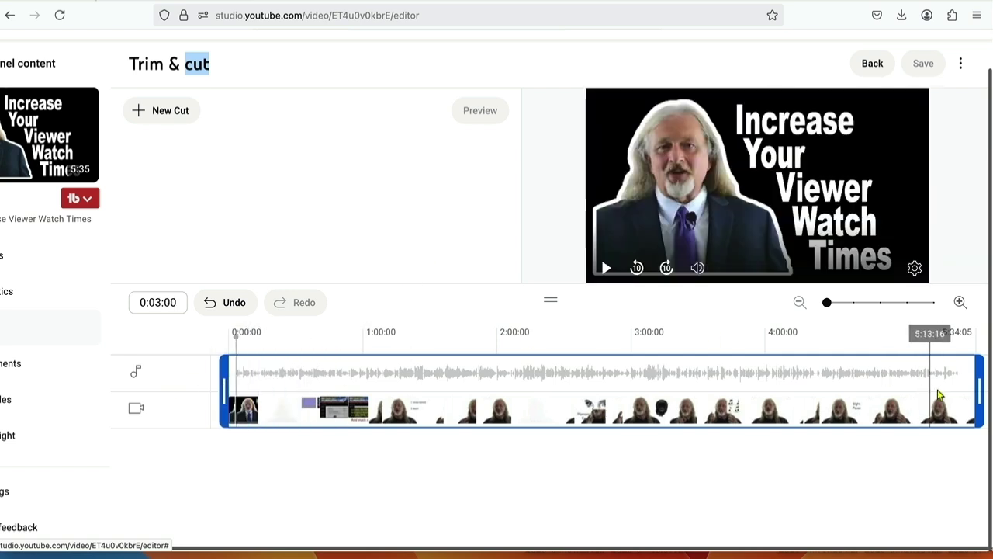
mouse_move(976, 389)
mouse_down()
mouse_move(660, 390)
mouse_move(980, 390)
mouse_up()
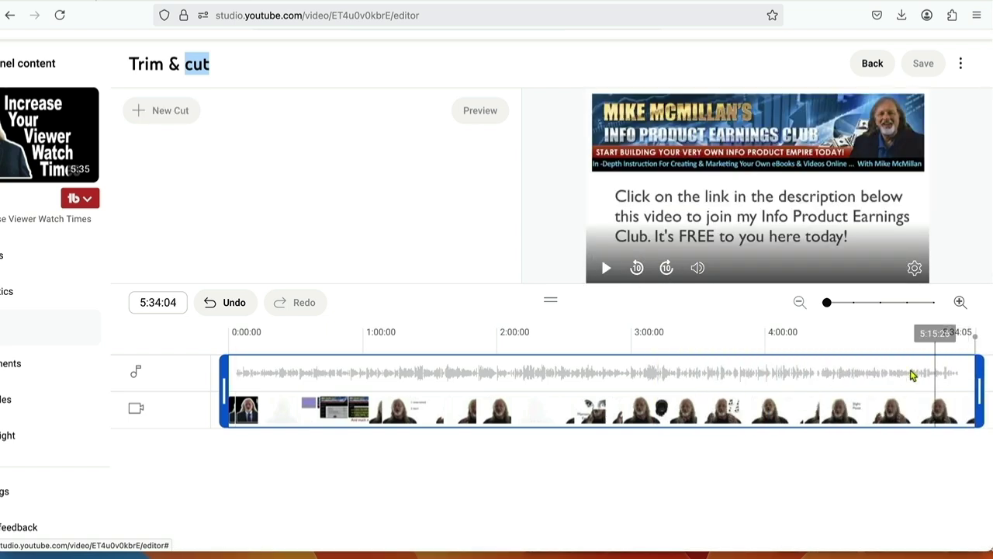
click(852, 364)
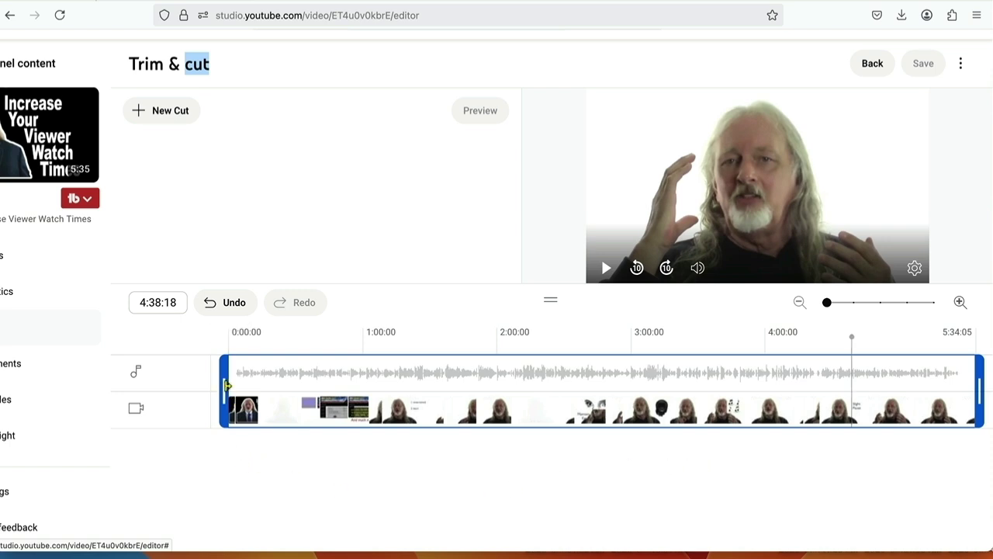
Trim the start of the video to 0:10:18 and preview the result
drag(223, 386, 228, 385)
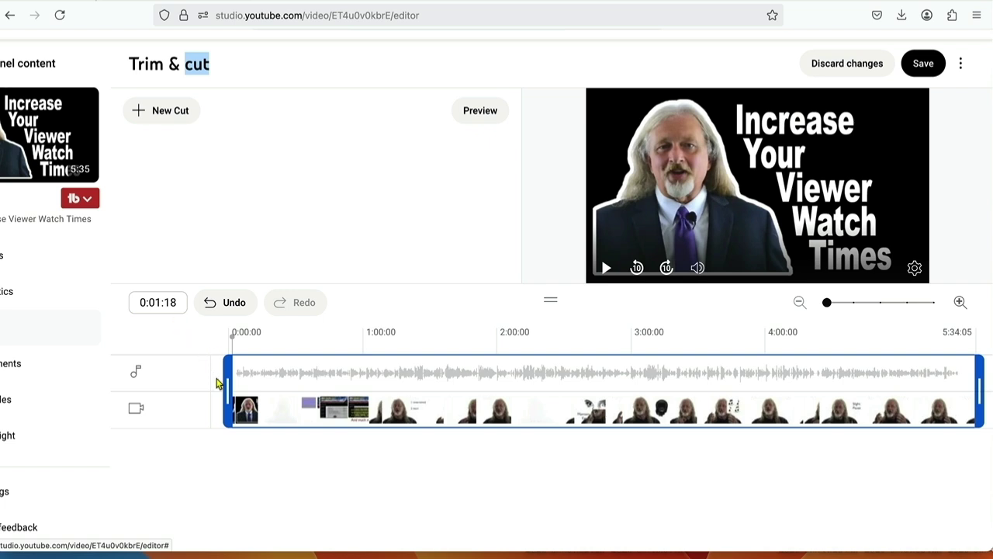
drag(229, 388, 237, 388)
drag(465, 427, 509, 441)
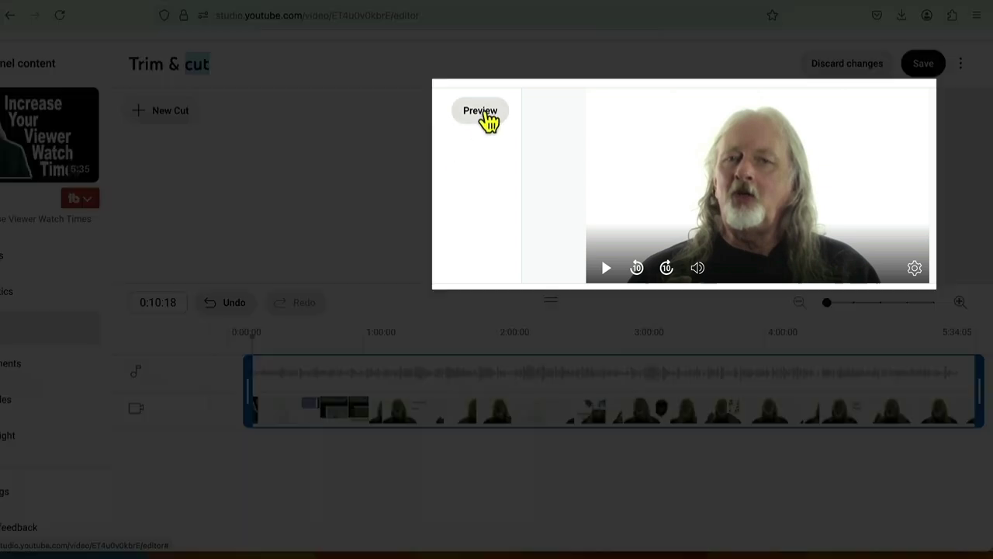
click(485, 111)
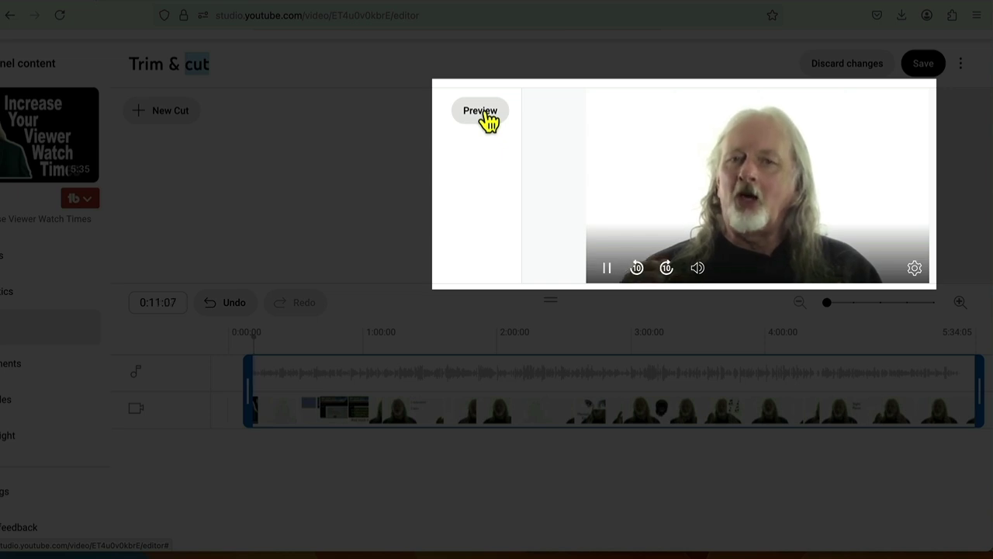
click(485, 110)
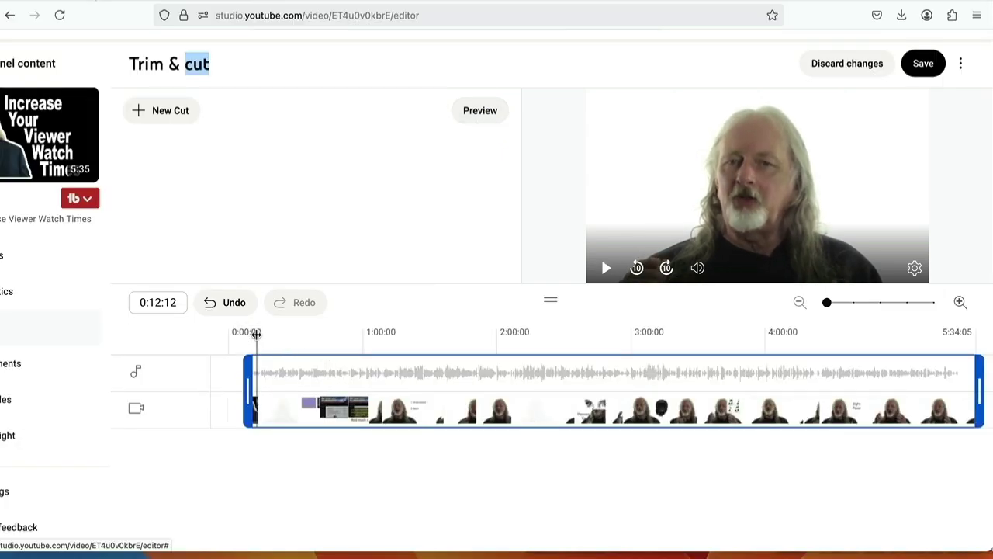
Trim the end of the video back to about 4:14:00 and discard the trim changes
click(231, 335)
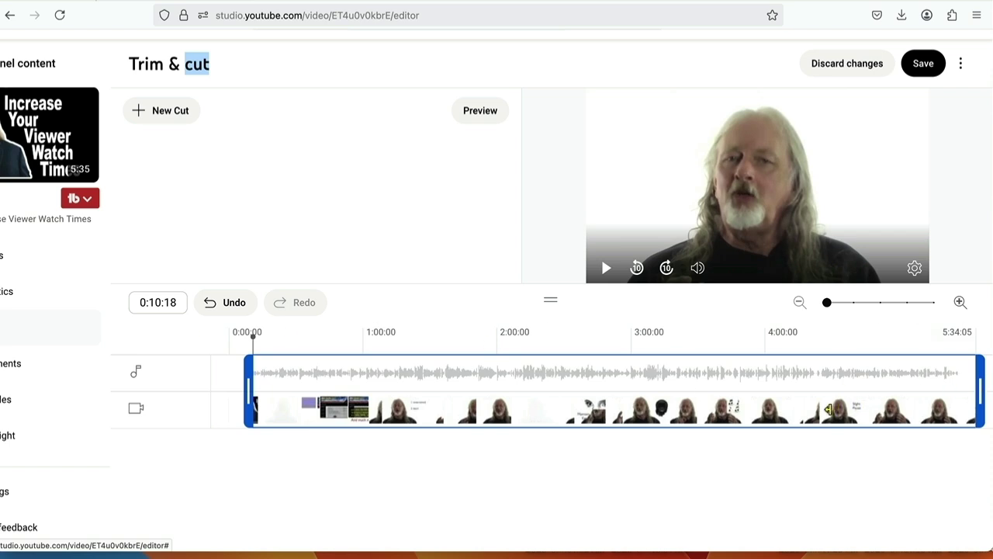
click(829, 409)
click(974, 404)
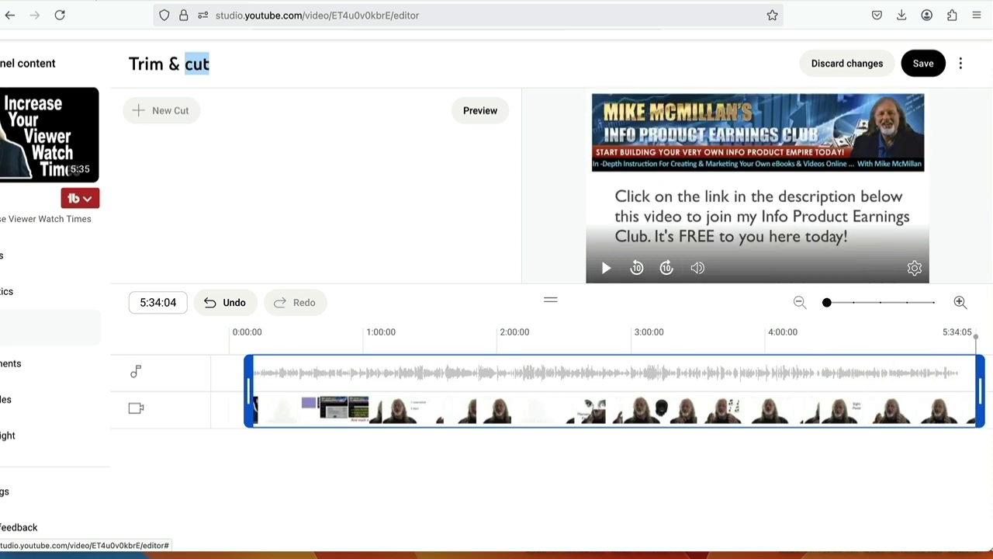
drag(980, 392, 802, 423)
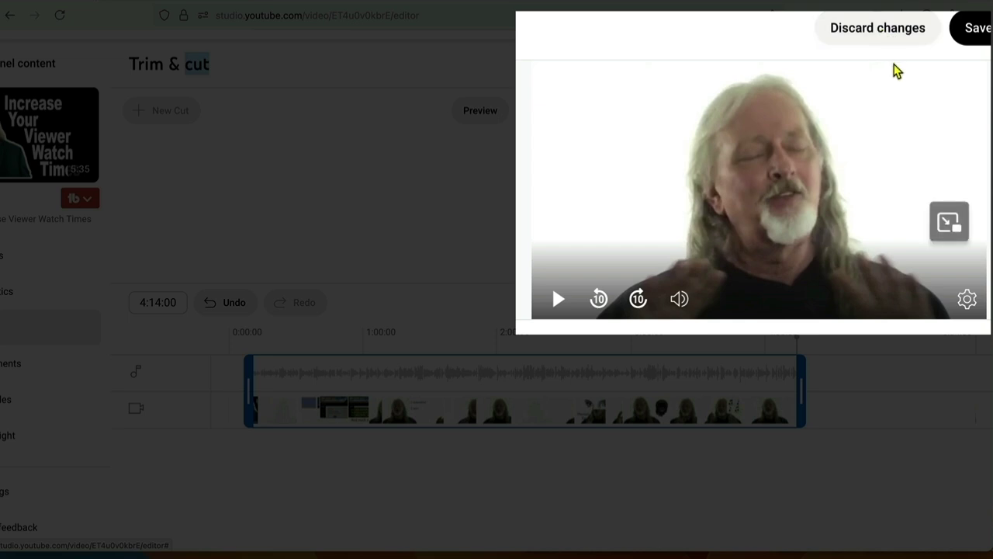
click(847, 64)
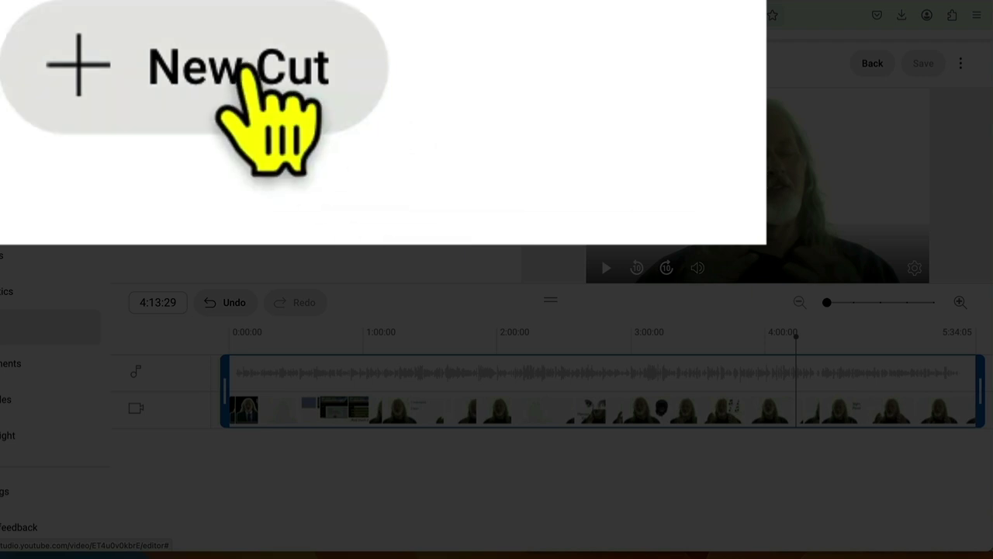
Make a new cut removing the middle section from 1:54:15 to 2:10:04
click(167, 113)
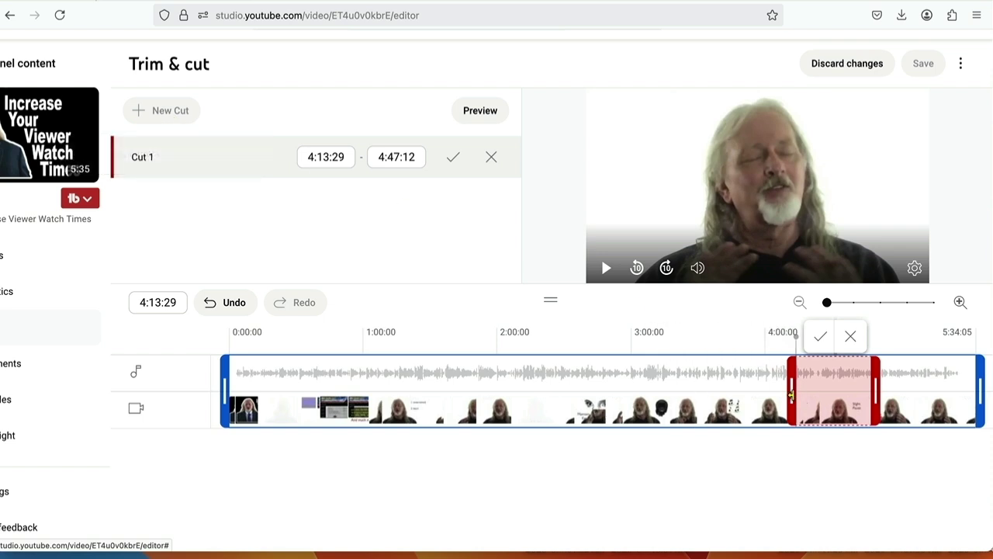
drag(791, 394, 472, 437)
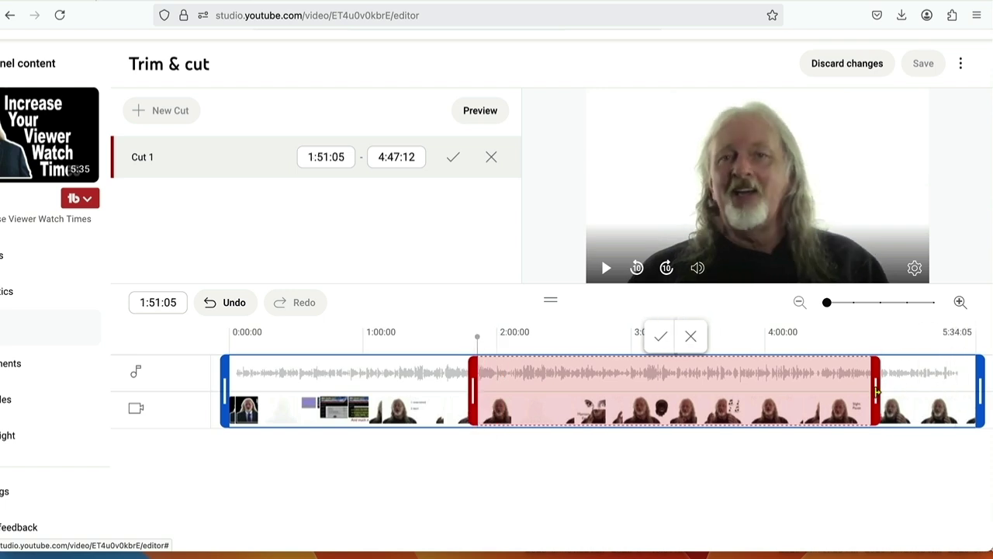
drag(878, 396, 525, 411)
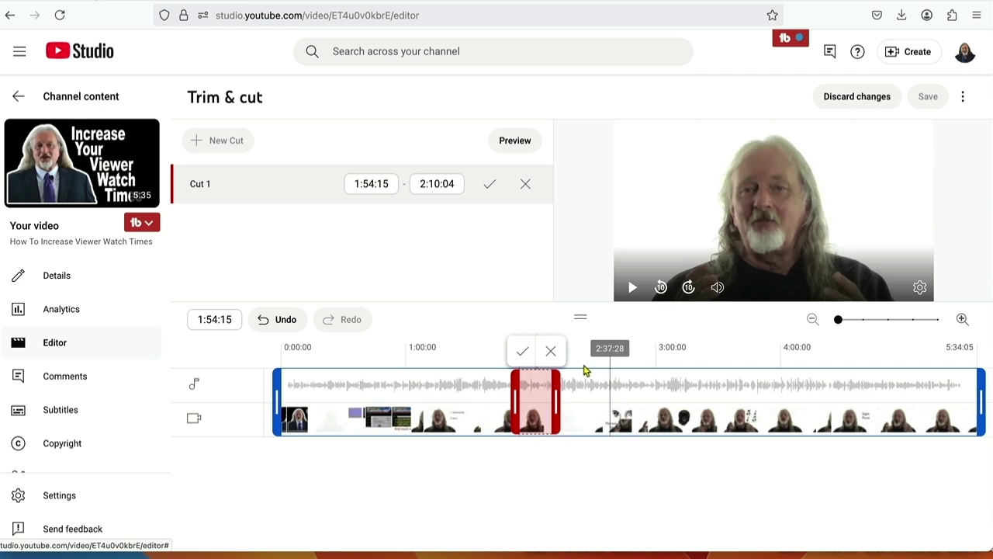
click(489, 369)
drag(489, 369, 505, 392)
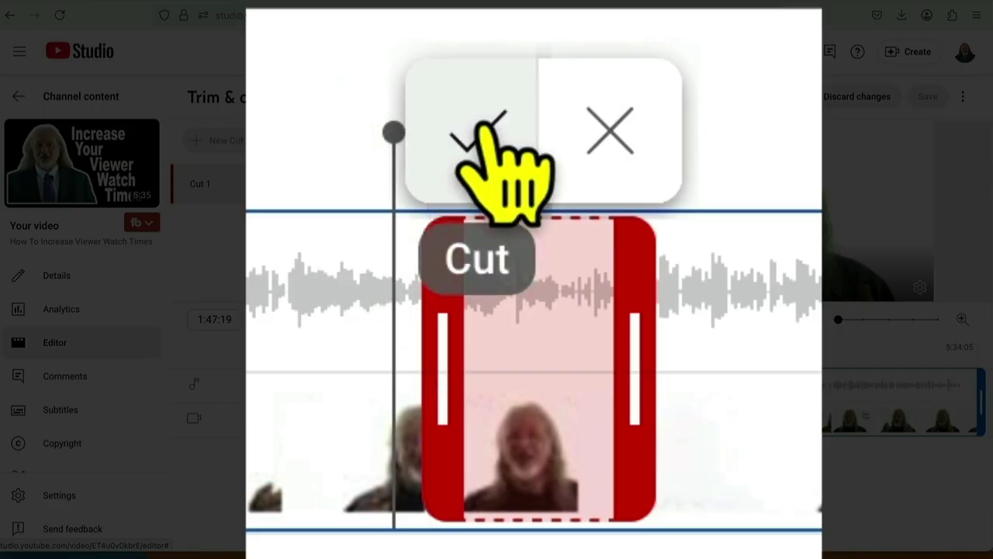
click(487, 132)
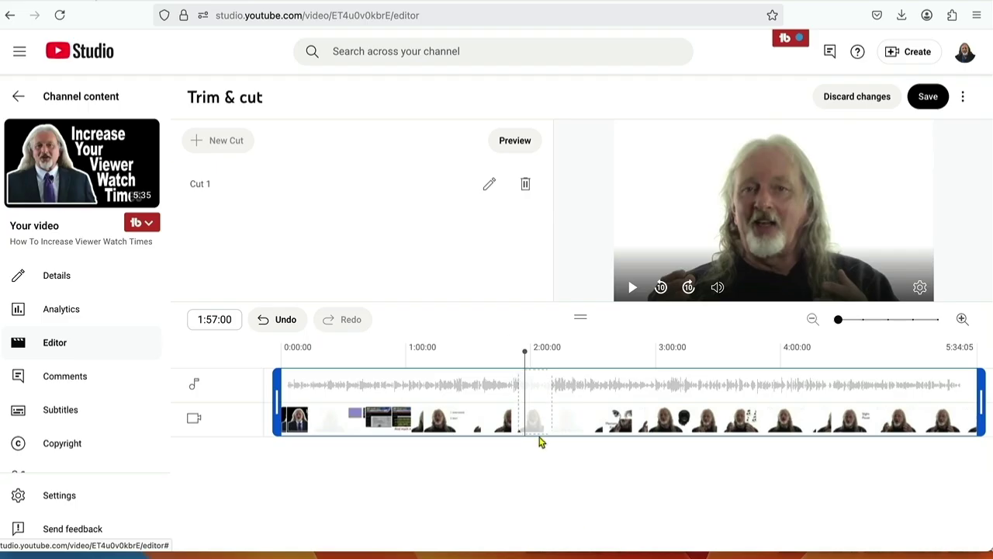
Scrub the playhead around the cut section and delete the cut
mouse_move(541, 435)
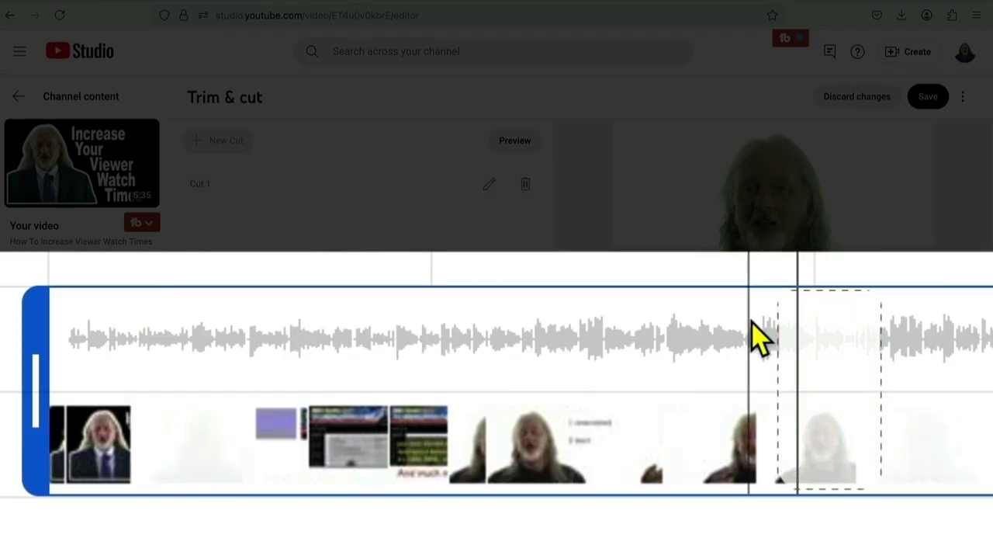
click(764, 285)
drag(763, 285, 898, 303)
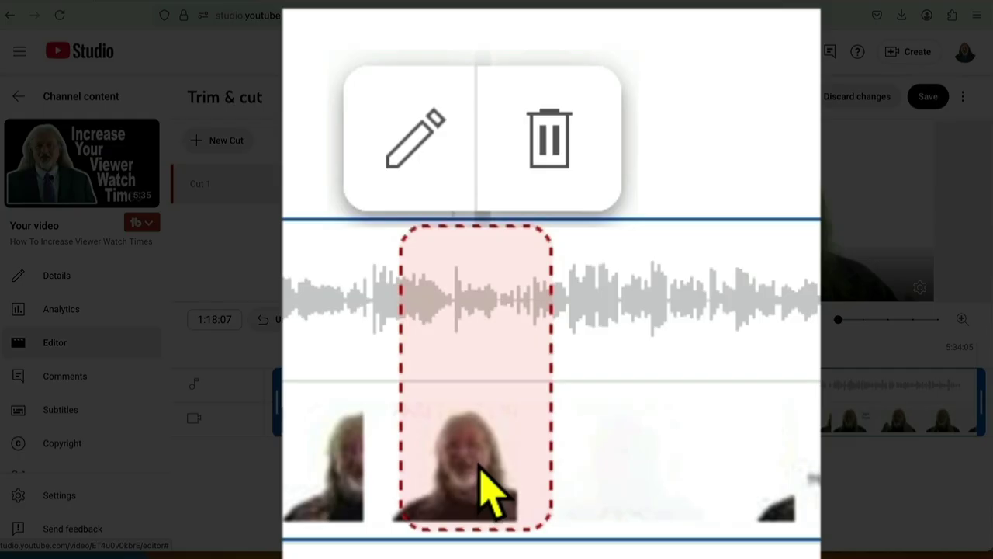
click(550, 351)
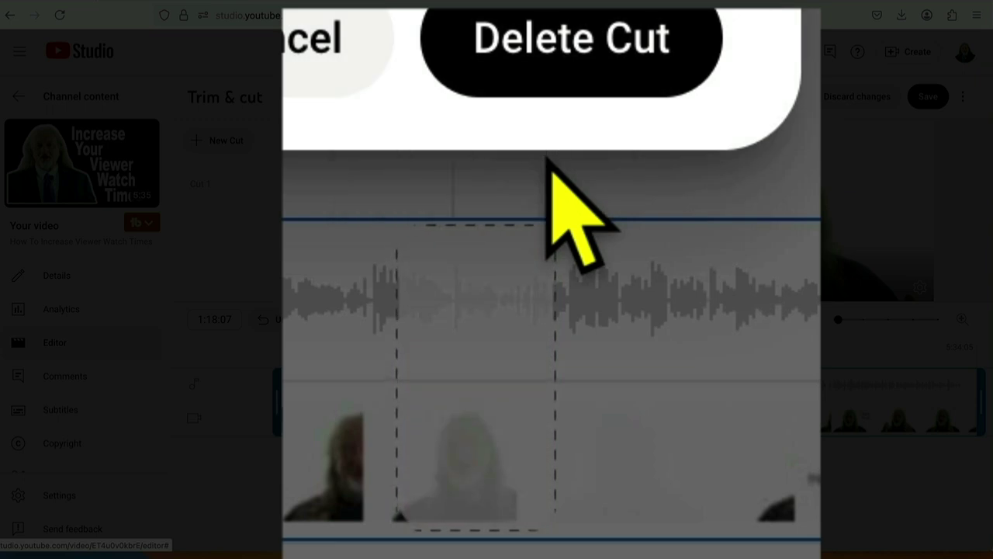
click(555, 334)
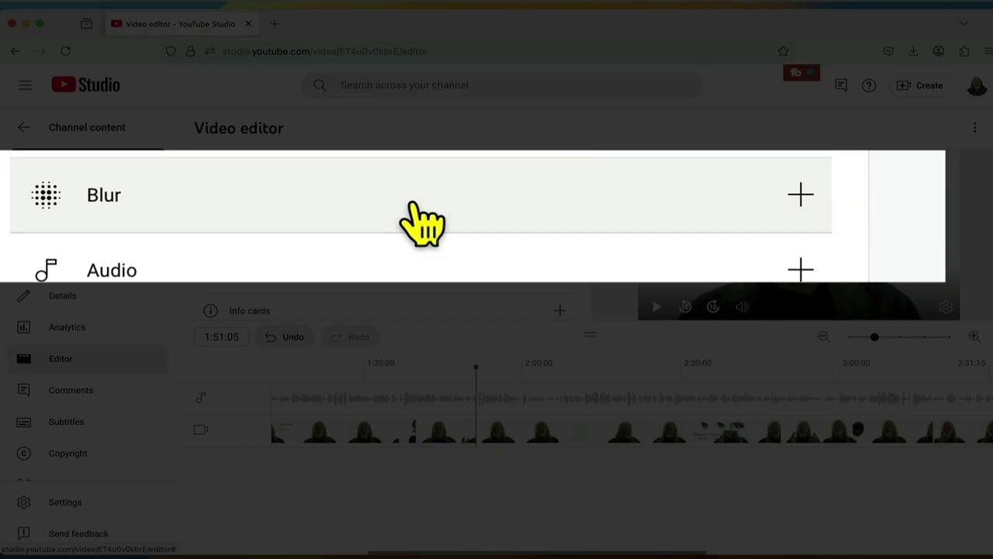
Start a face blur, try selecting all three detected faces, and clear the whole selection
click(380, 210)
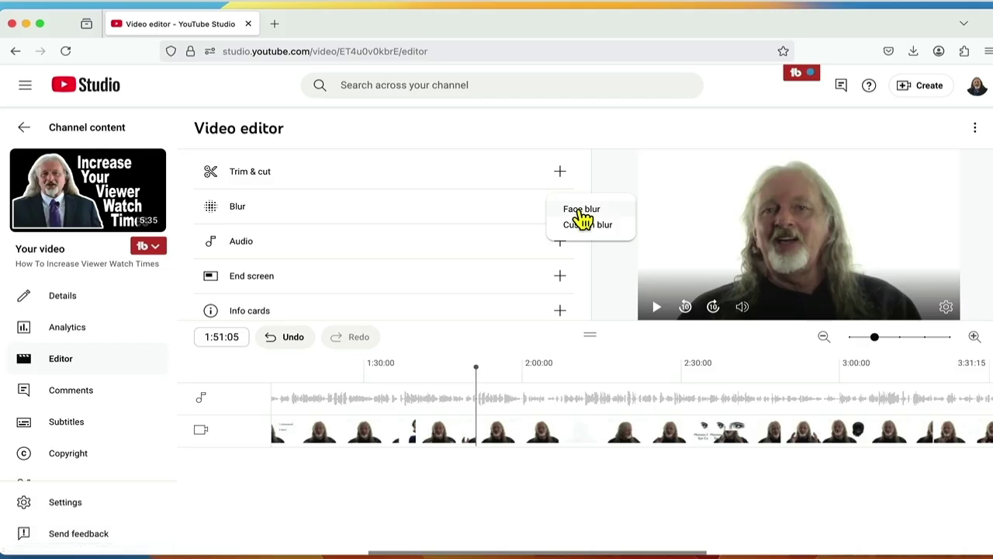
click(580, 209)
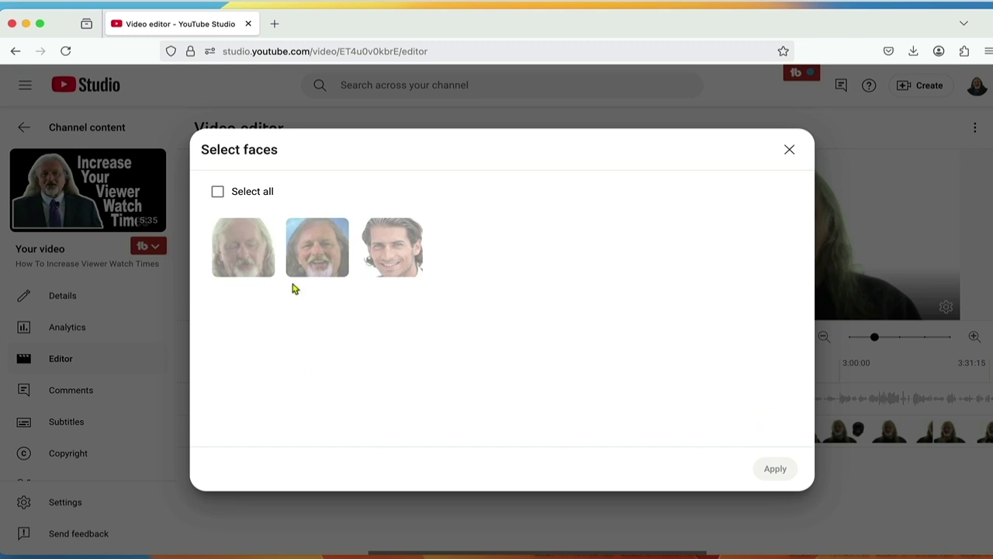
click(262, 257)
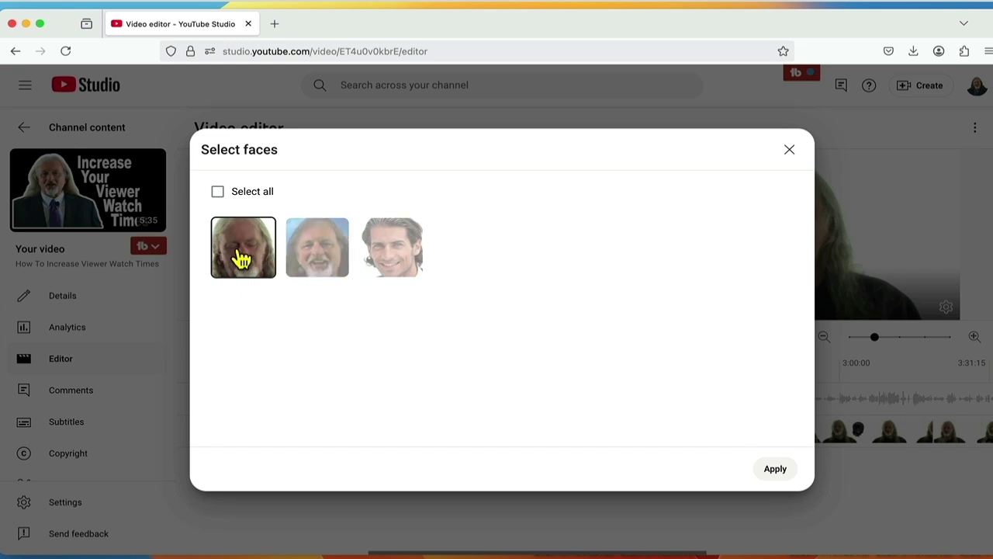
click(331, 252)
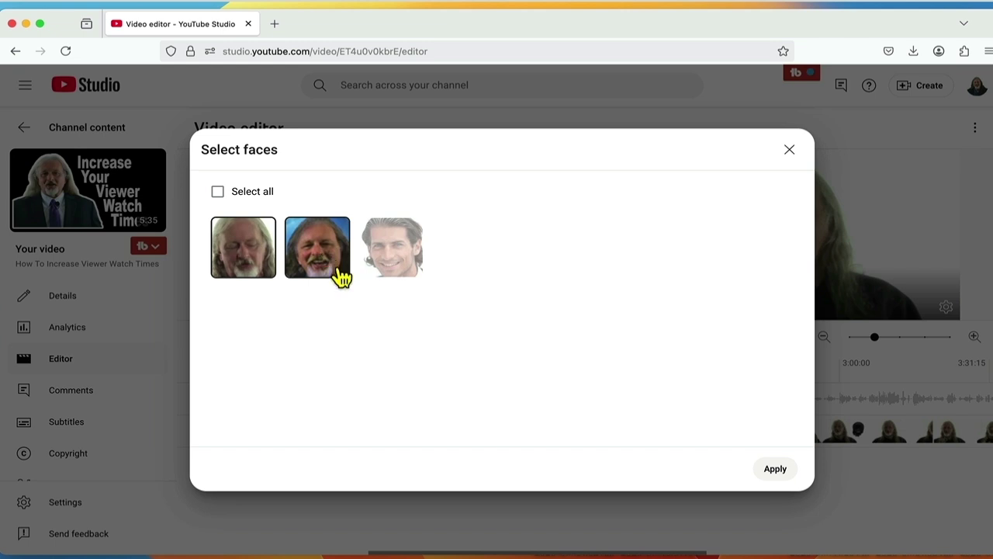
click(399, 261)
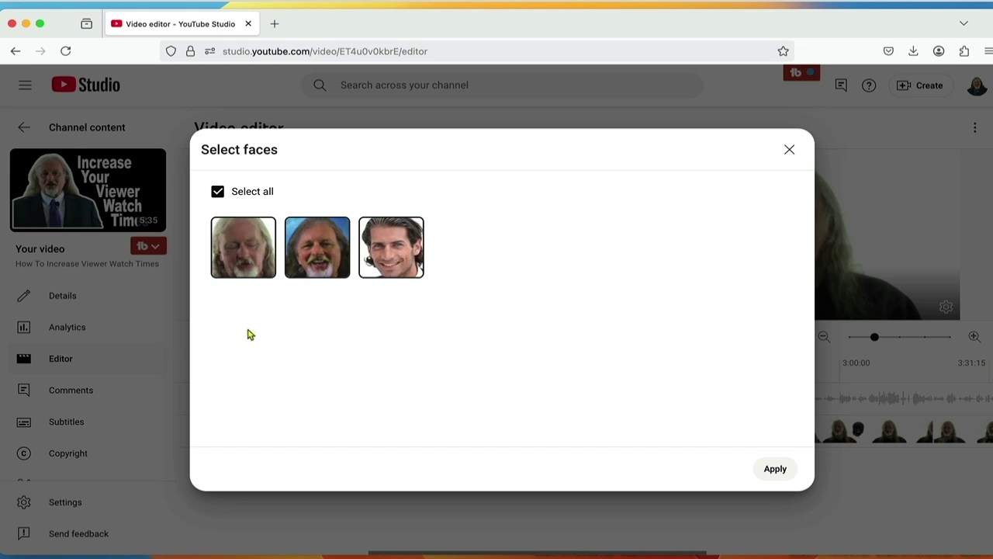
click(218, 192)
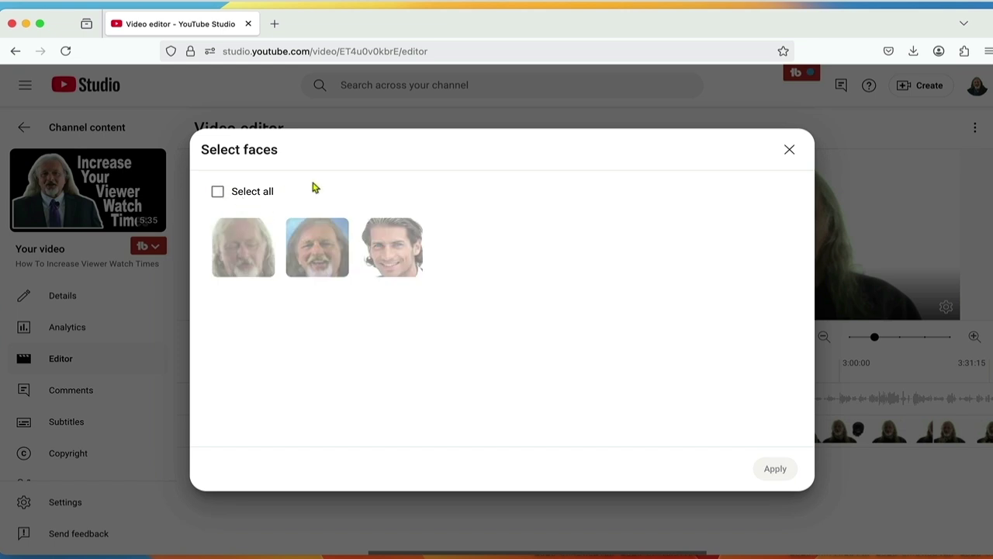
Apply the face blur to the dark-haired man's face only and extend its end to 1:47:23
click(398, 262)
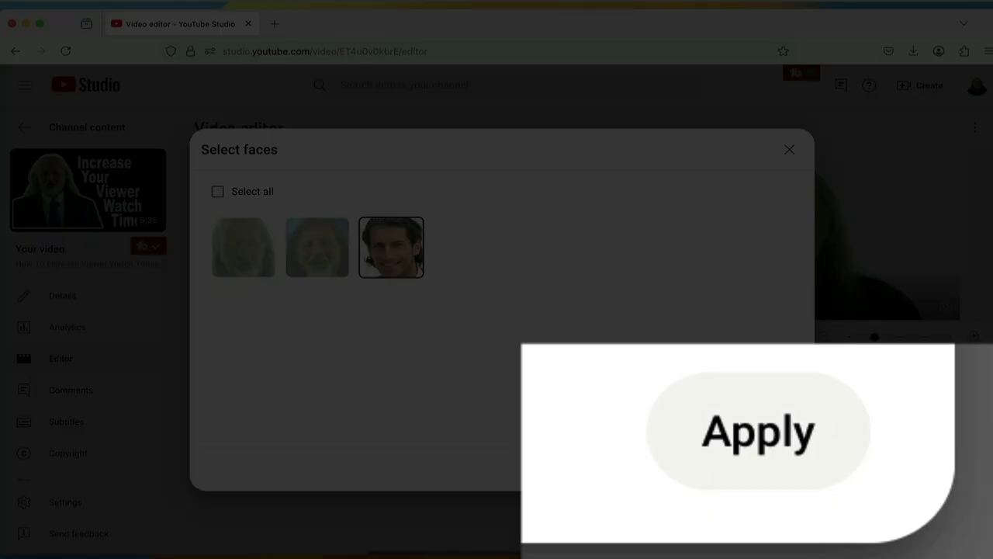
click(774, 469)
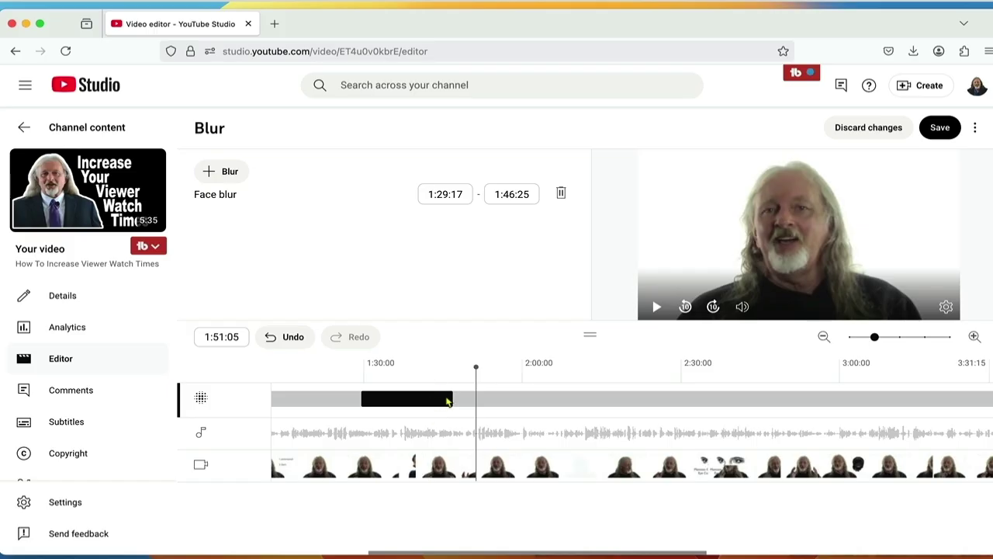
mouse_move(453, 396)
mouse_down()
mouse_move(536, 399)
mouse_move(426, 399)
mouse_move(459, 403)
mouse_up()
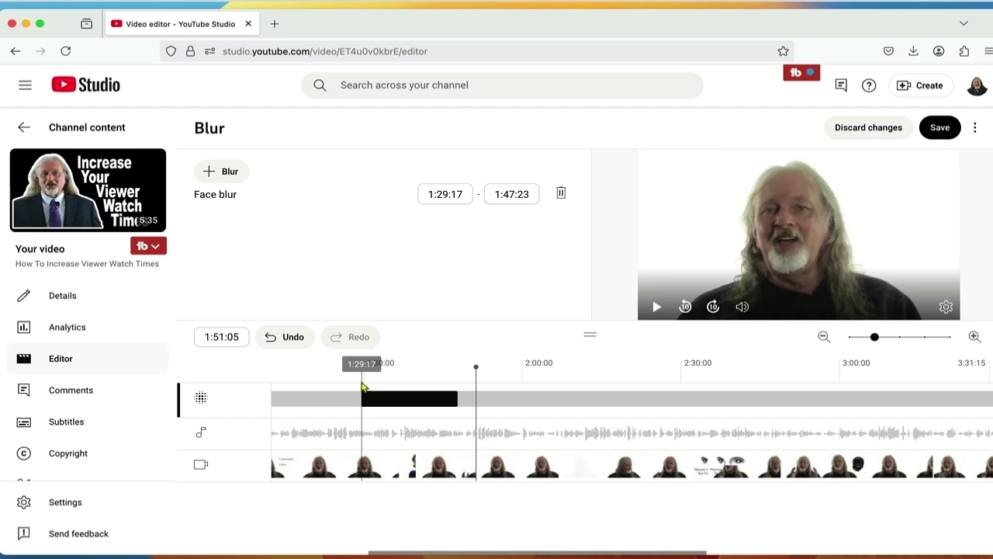
At 1:30:19, stretch the face blur upward over the man's forehead and recentre it on his face
drag(361, 387, 366, 382)
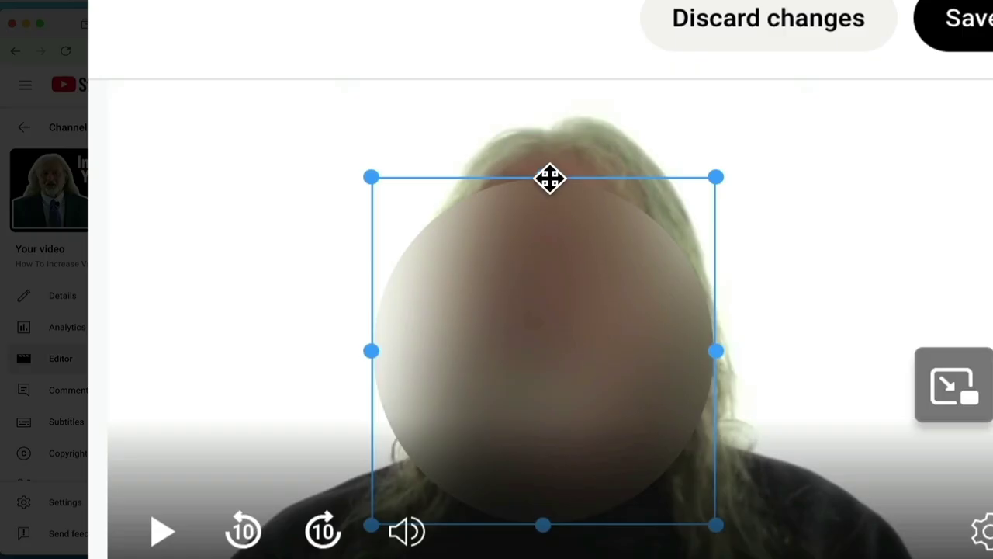
drag(792, 183, 791, 183)
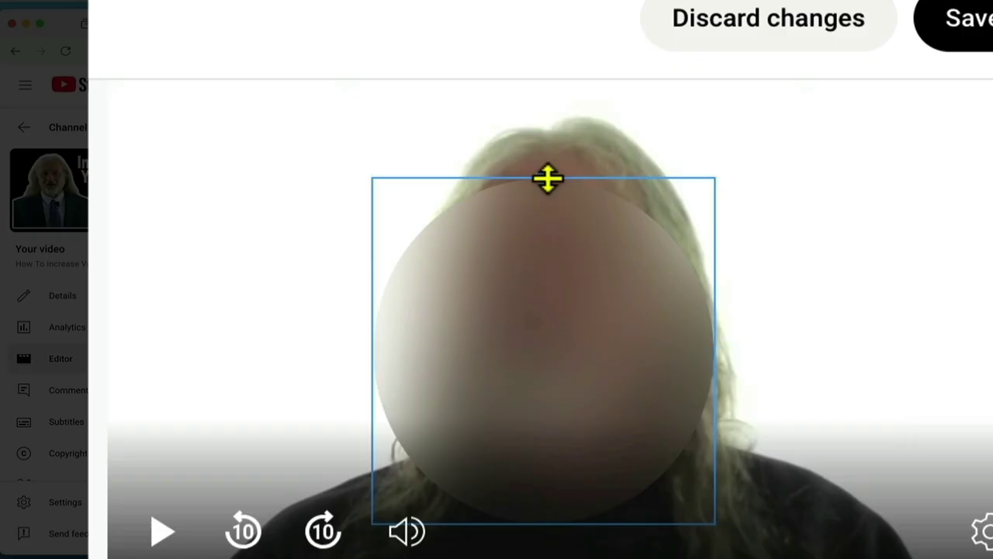
drag(548, 180, 558, 122)
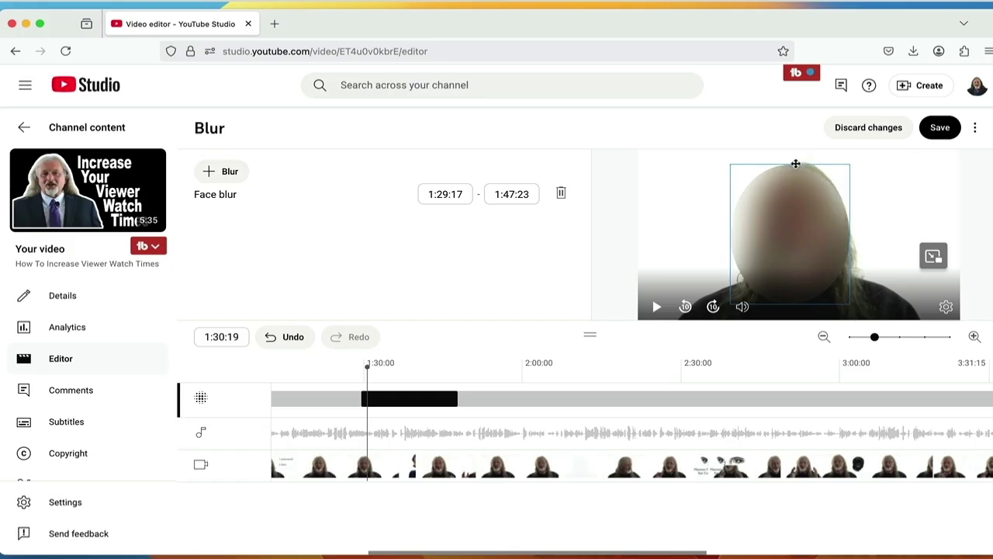
drag(796, 164, 795, 163)
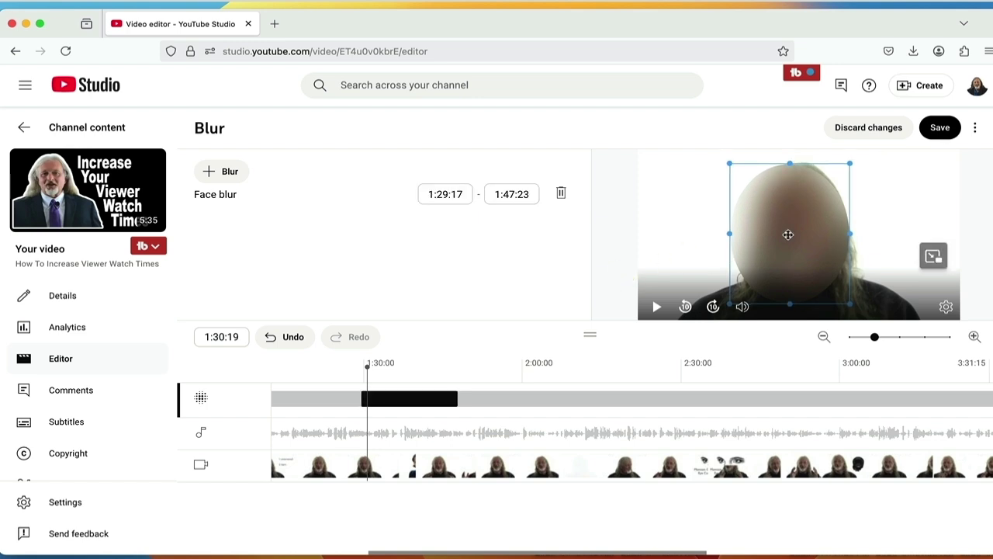
mouse_move(789, 235)
mouse_down()
mouse_move(814, 237)
mouse_move(795, 240)
mouse_up()
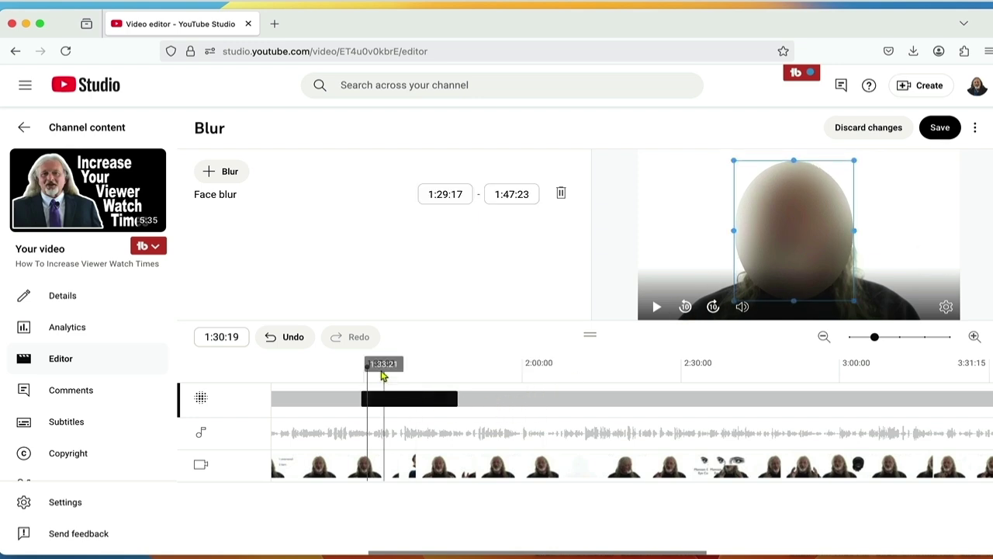
Trim the face blur to run from 1:36:18 to 1:39:05, covering only the dark-haired man's shot
drag(366, 369, 387, 370)
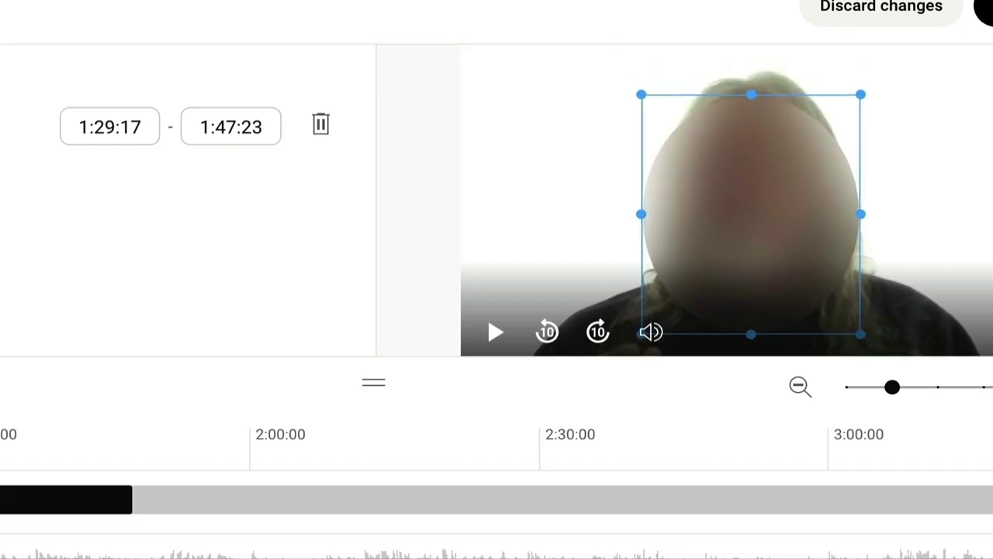
drag(2, 446, 16, 451)
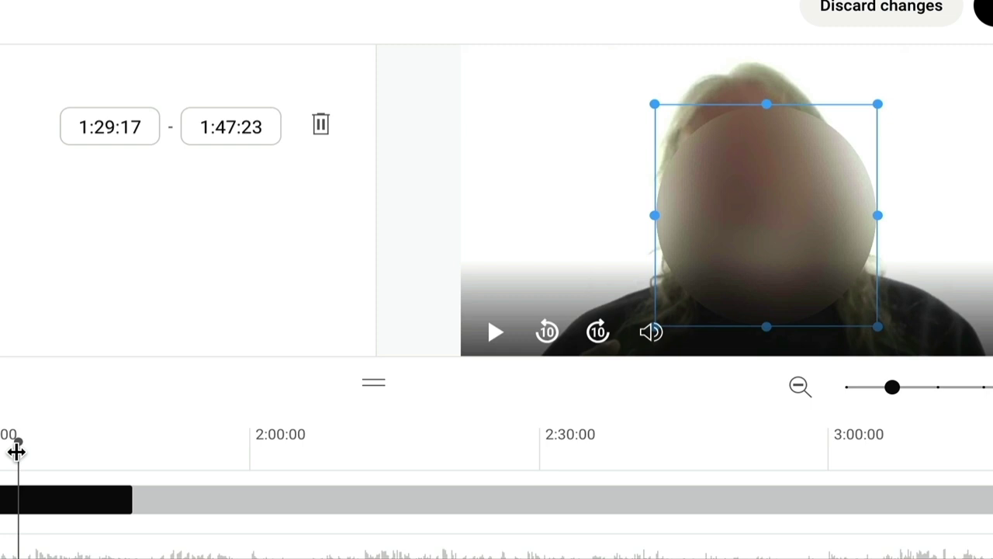
drag(17, 451, 19, 452)
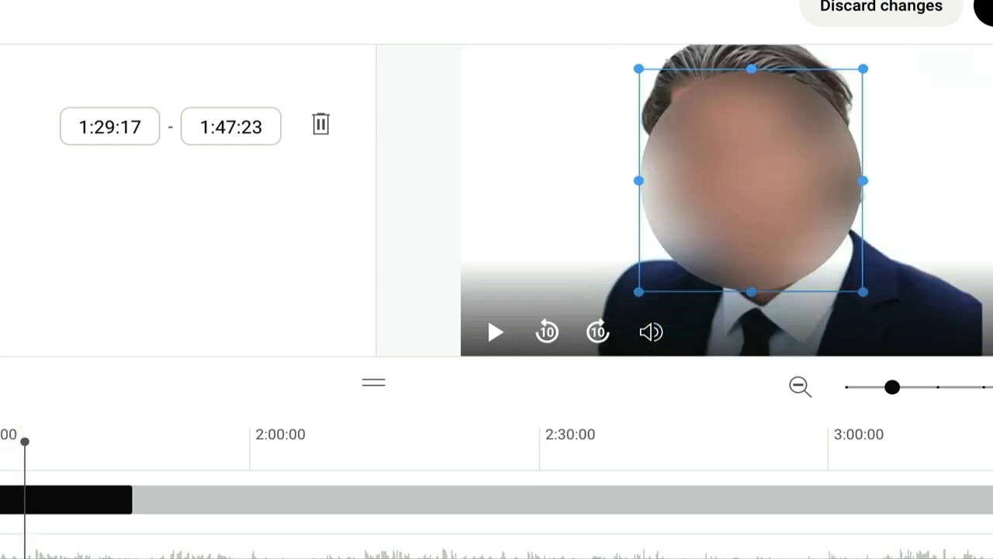
drag(17, 497, 28, 507)
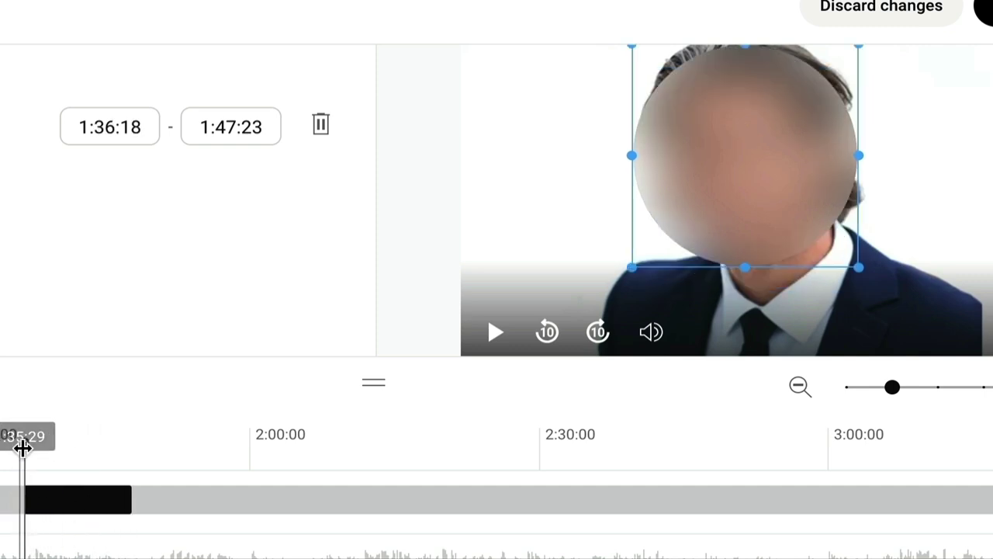
drag(28, 443, 51, 446)
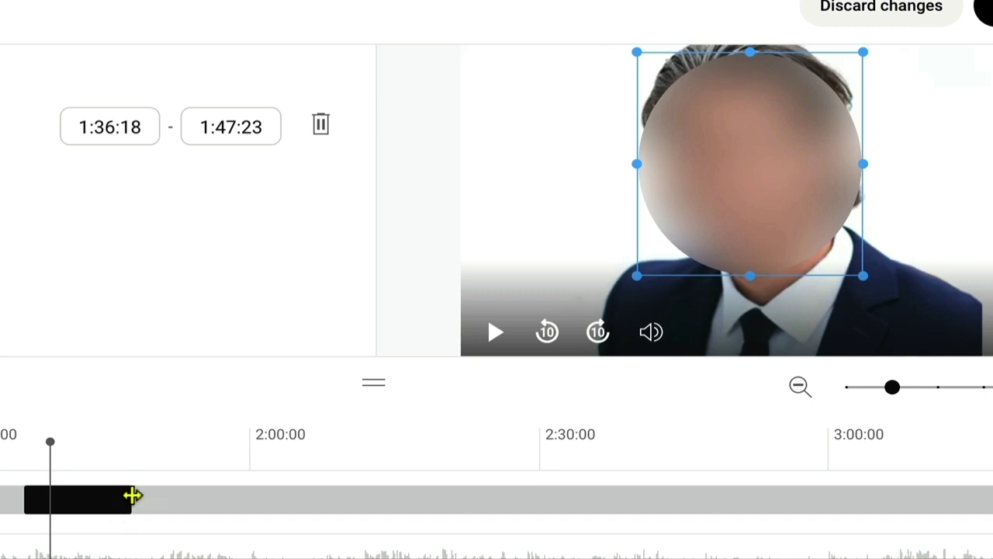
drag(132, 497, 49, 520)
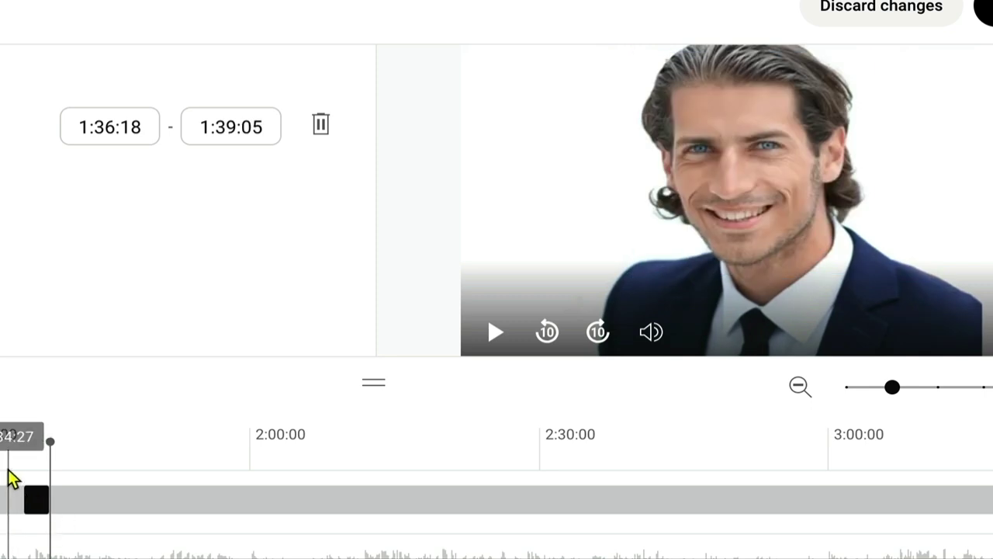
Play the video from just before the trimmed face blur through its end, and discard the blur changes
click(7, 468)
drag(7, 468, 15, 467)
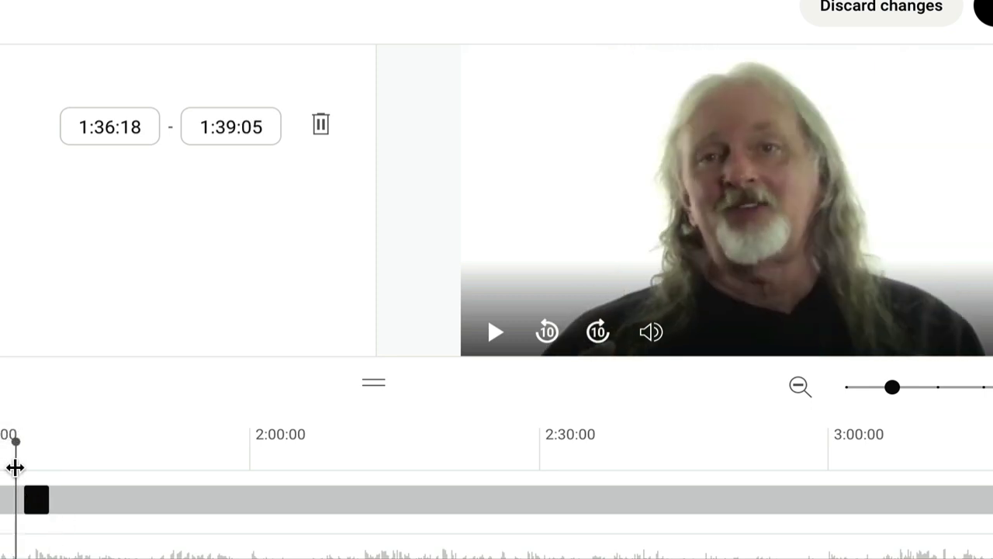
key(space)
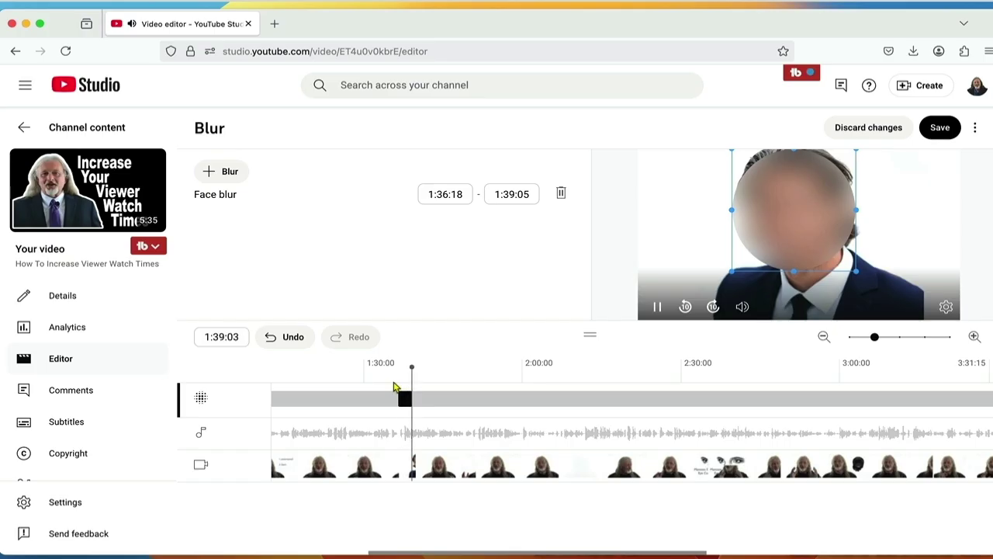
click(409, 400)
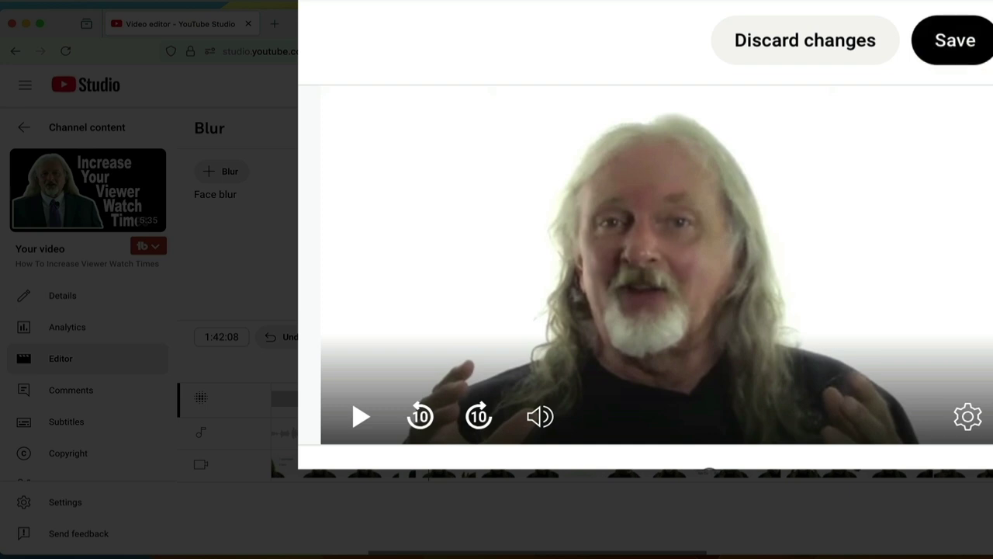
click(803, 43)
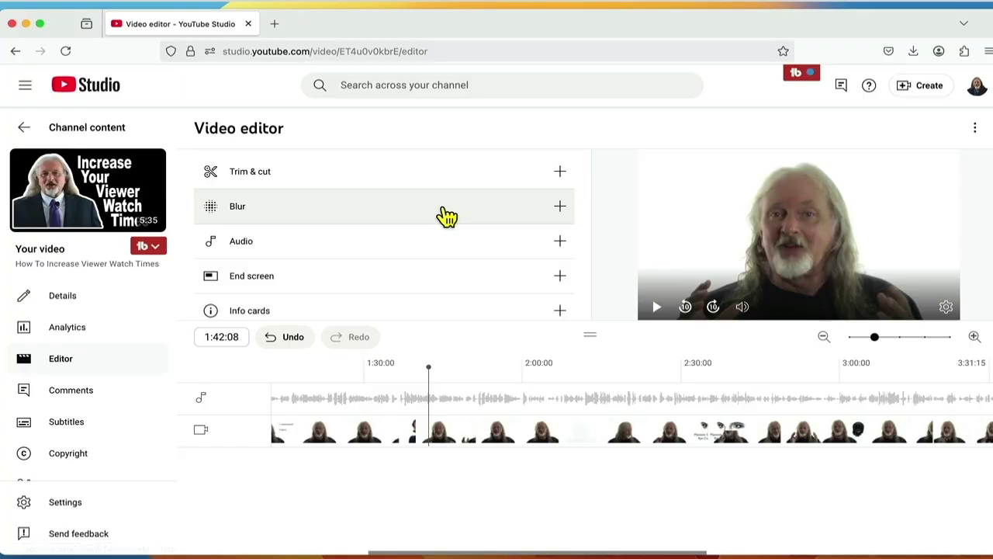
Add a rectangular custom blur with a fixed position from 0:13:27 to 1:51:15 and move it up over the face
click(437, 208)
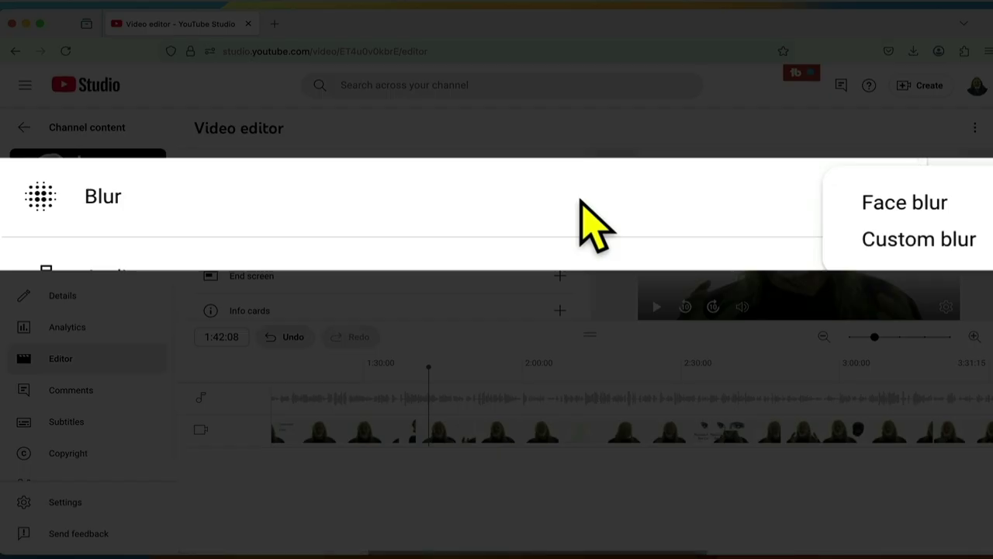
click(906, 244)
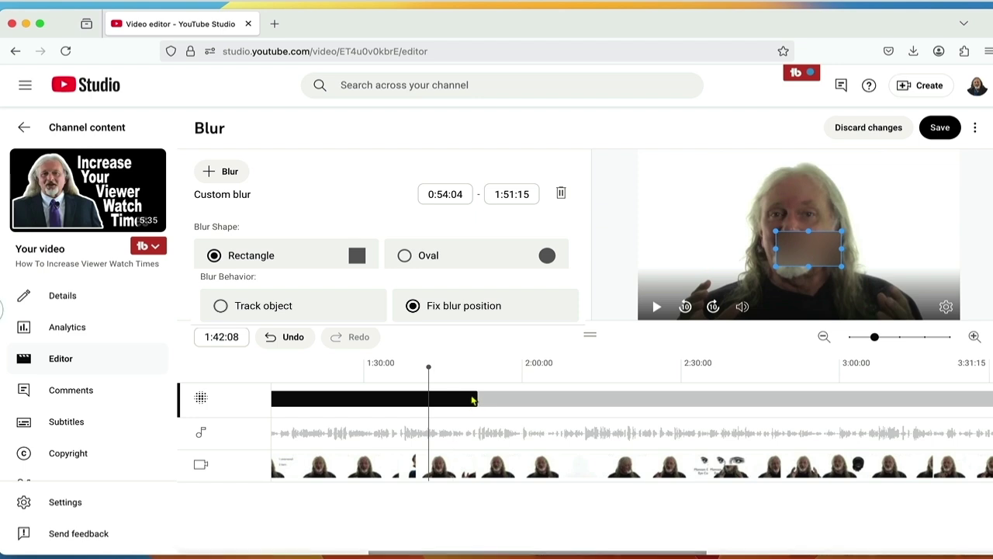
drag(874, 340, 856, 341)
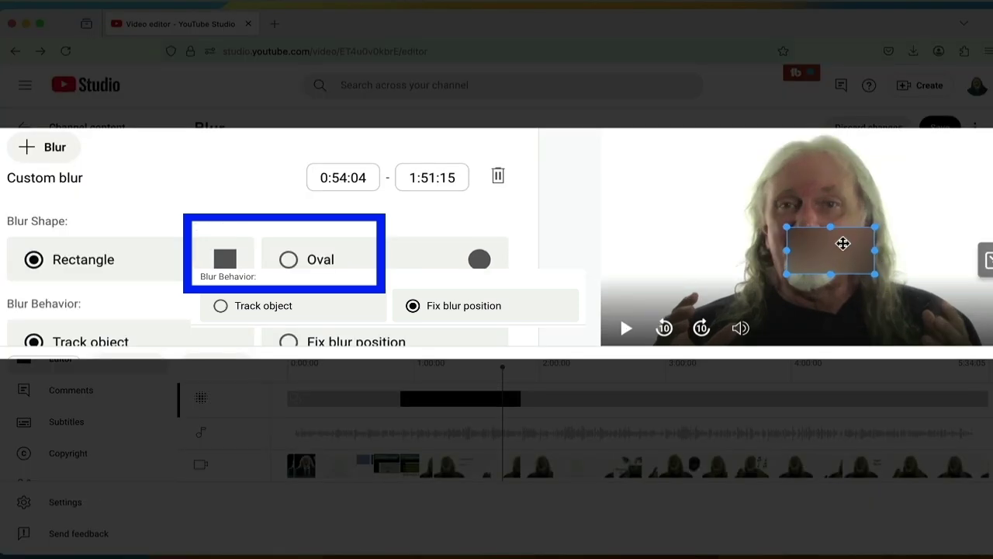
drag(842, 244, 825, 213)
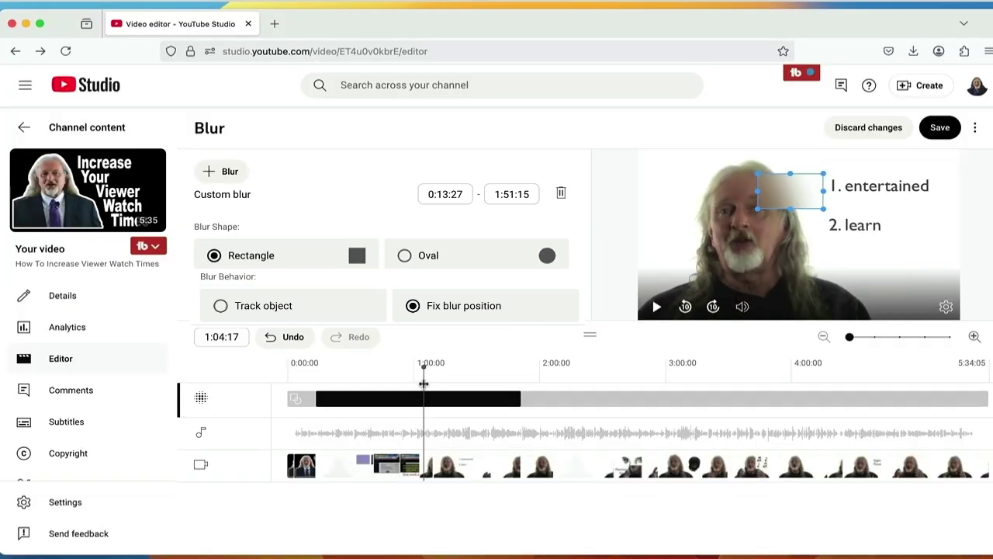
At 1:04:17, enlarge the rectangular blur to cover the long-haired man's whole face
drag(784, 188, 732, 287)
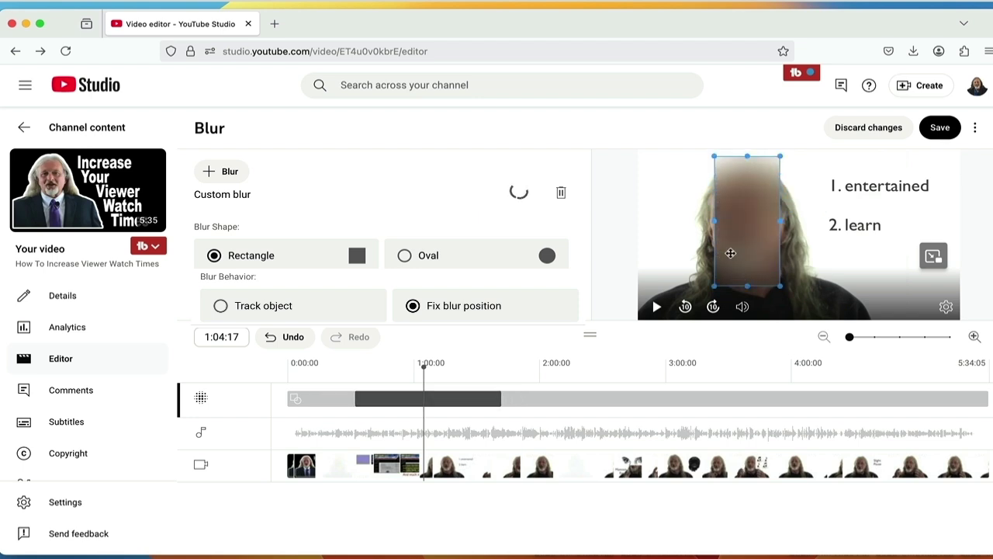
drag(714, 221, 700, 220)
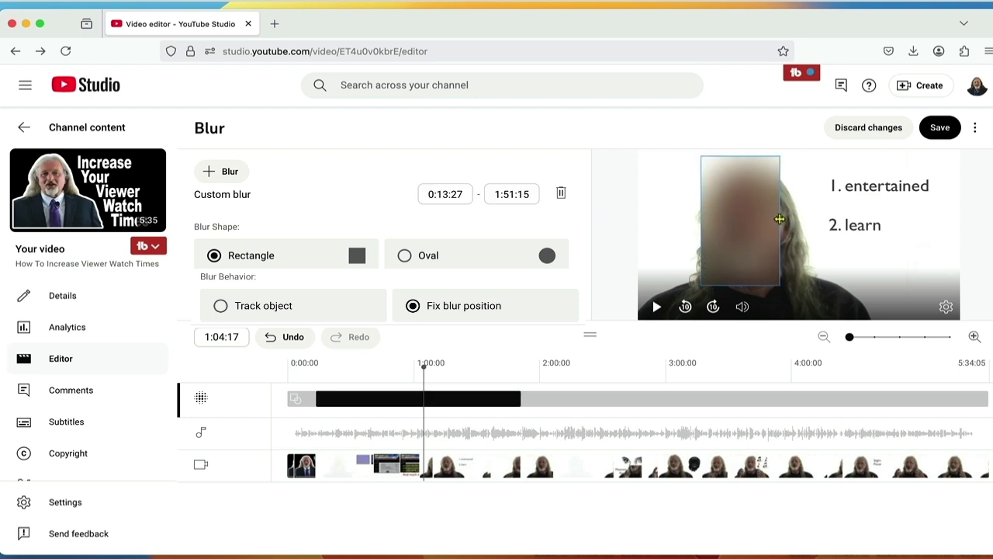
drag(779, 219, 796, 223)
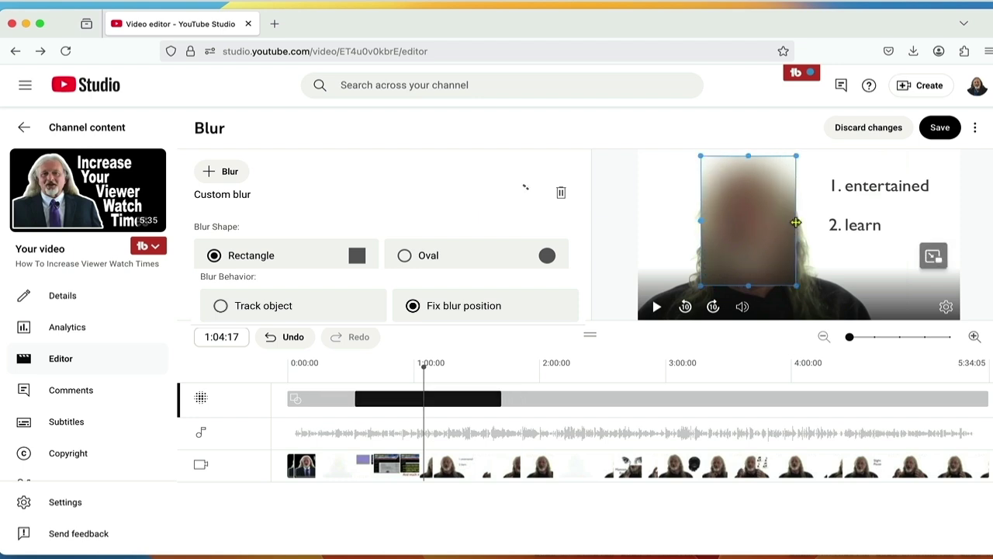
Play the opening of the rectangular custom blur until 0:16:07 to check its fixed position
click(304, 388)
key(space)
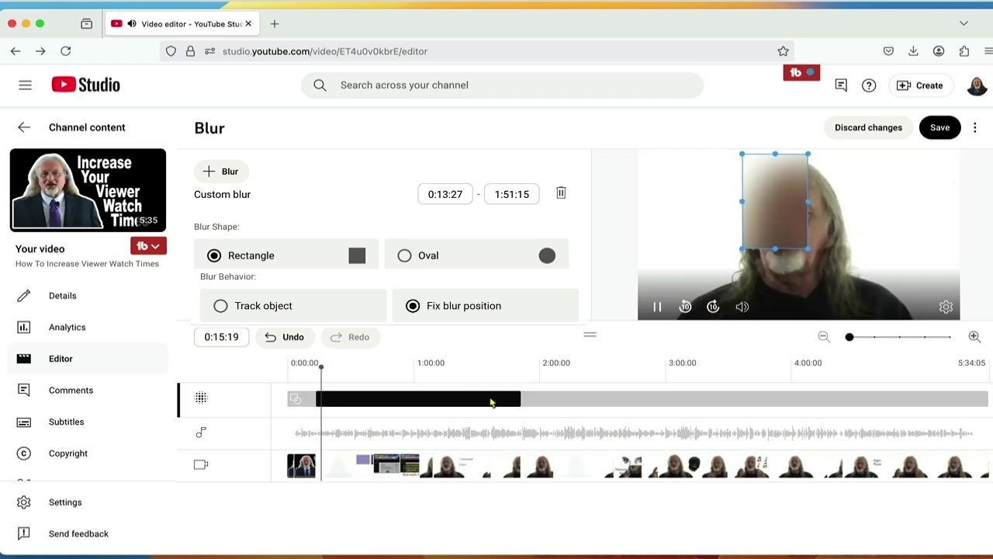
key(space)
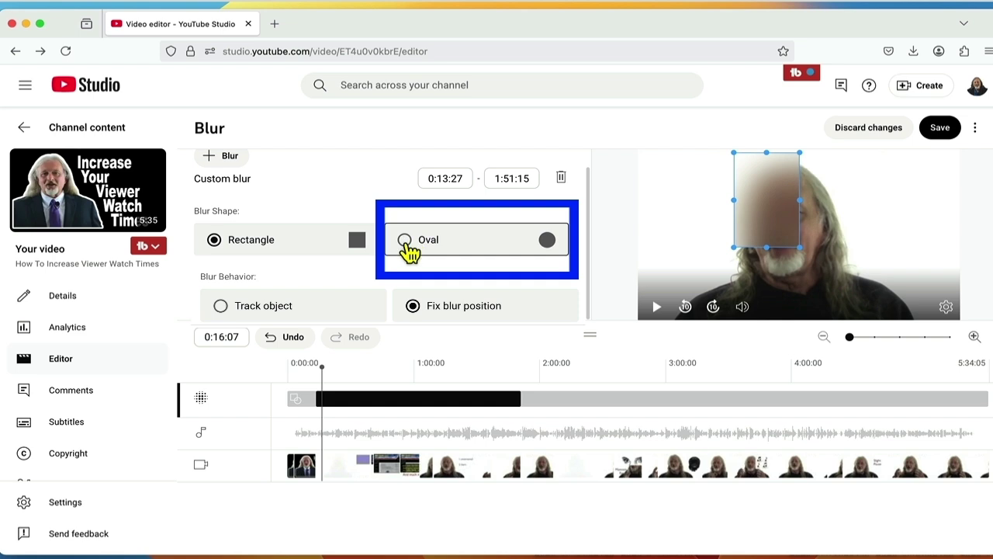
Switch the custom blur to an oval, centre and enlarge it over the man's face, and preview it until 0:17:25
click(405, 241)
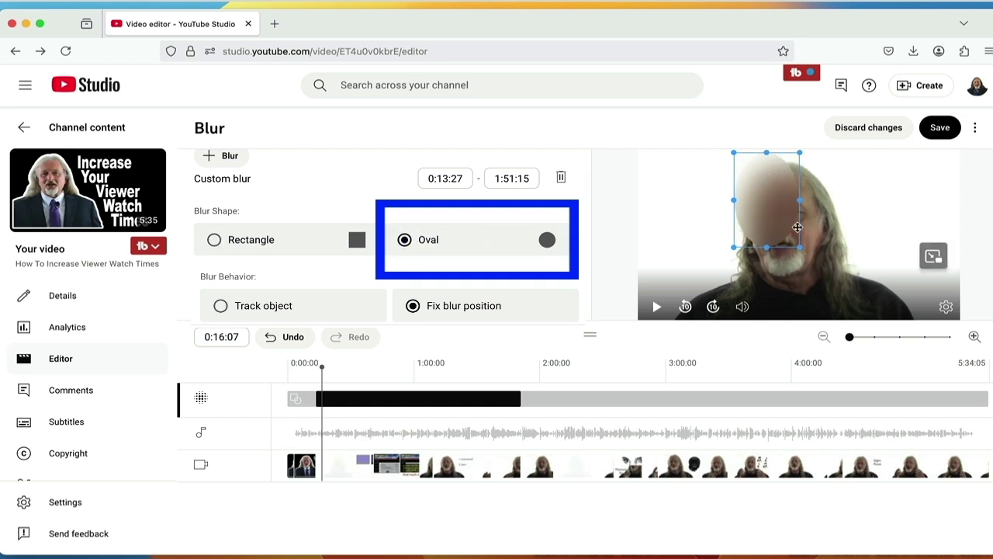
drag(770, 215, 789, 241)
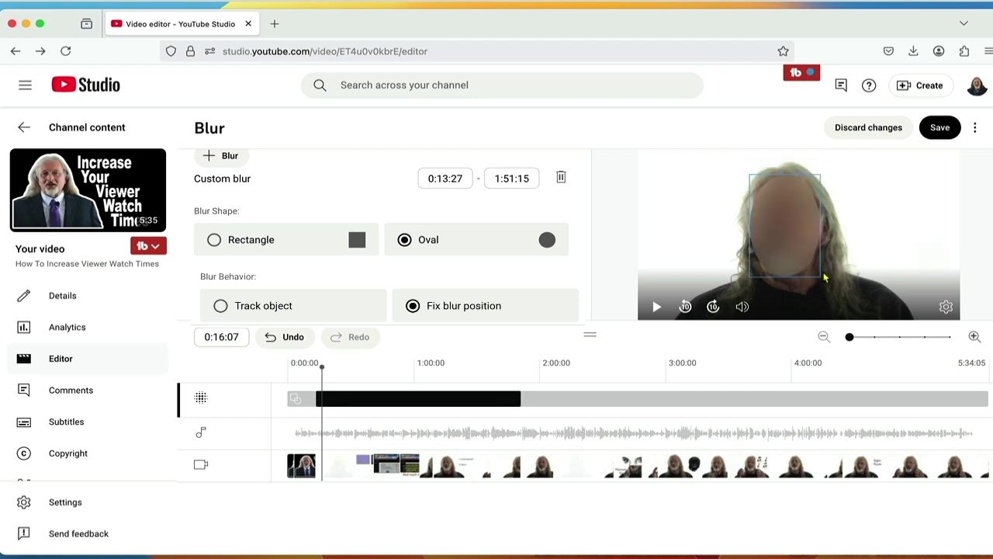
drag(825, 277, 827, 280)
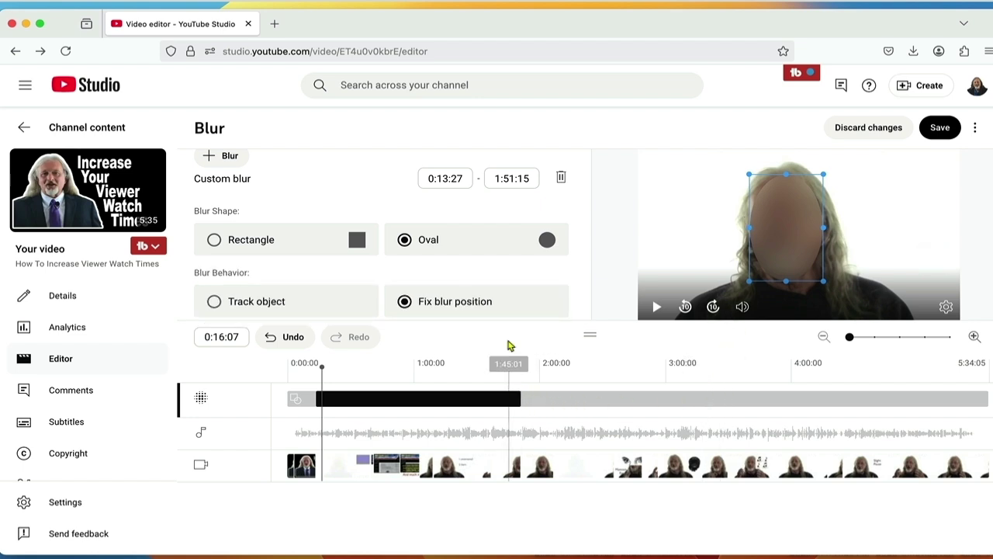
key(space)
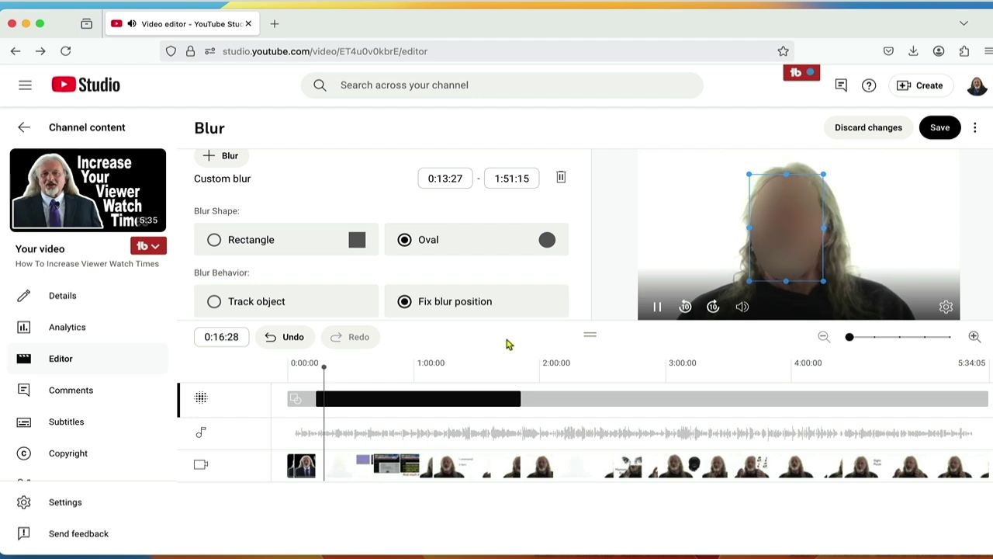
key(space)
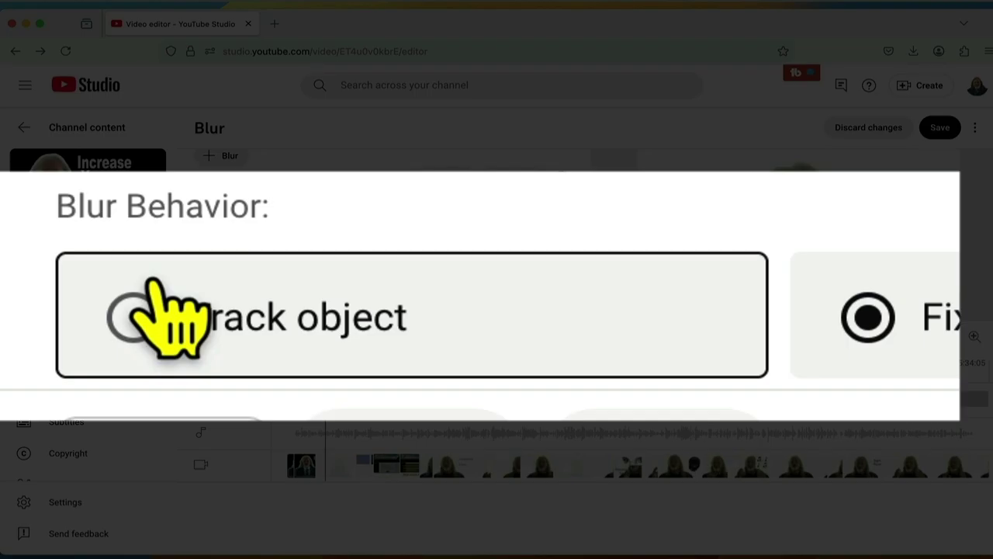
Set the custom blur to track the object and play the tracked section until 0:25:12
click(215, 301)
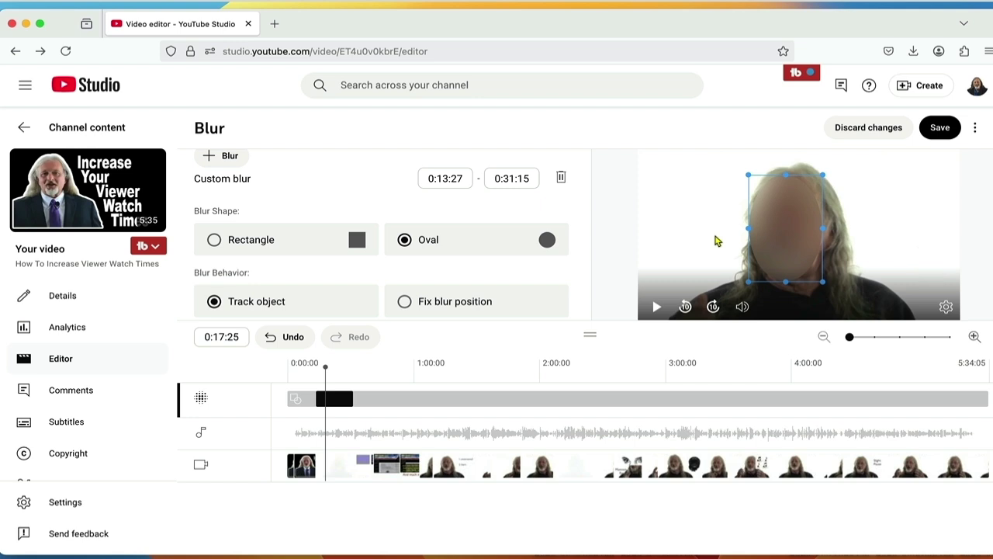
click(409, 386)
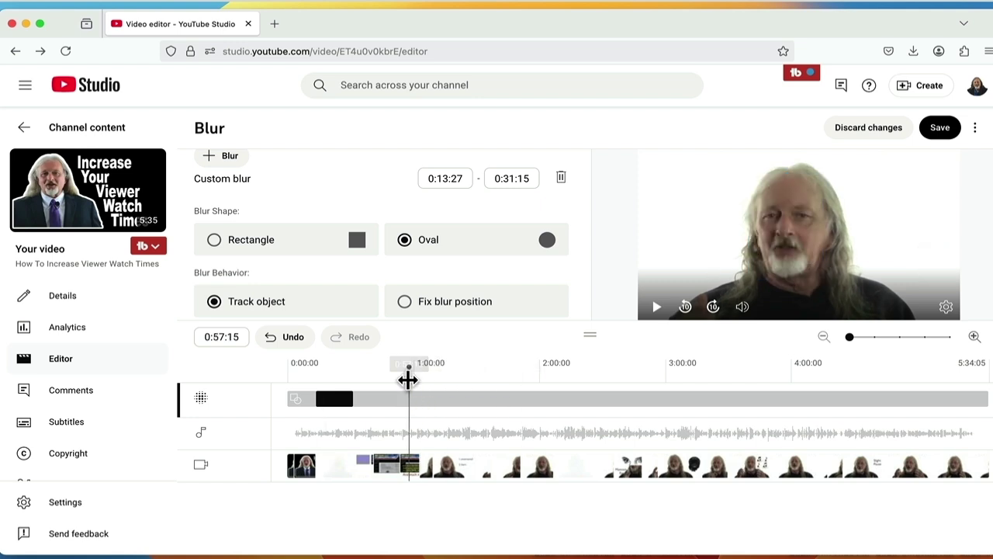
key(space)
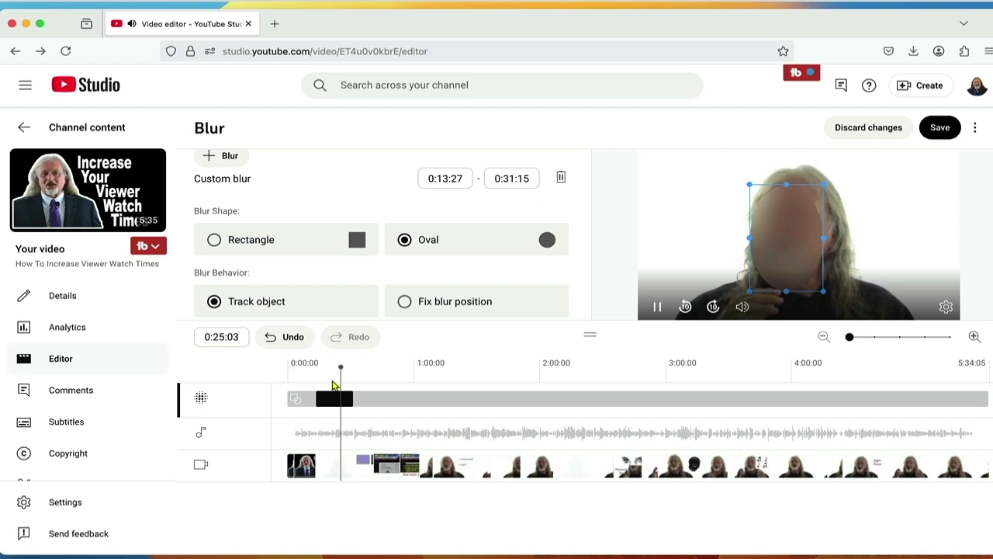
key(space)
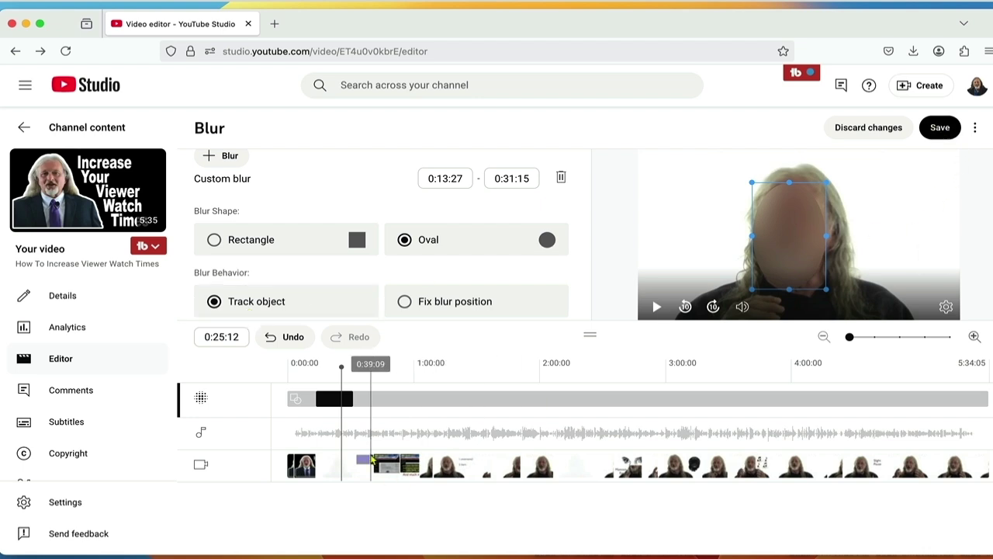
Extend the tracked blur's end to 0:34:24 and discard all blur changes
mouse_move(354, 397)
mouse_down()
mouse_move(388, 398)
mouse_move(359, 399)
mouse_move(365, 408)
mouse_up()
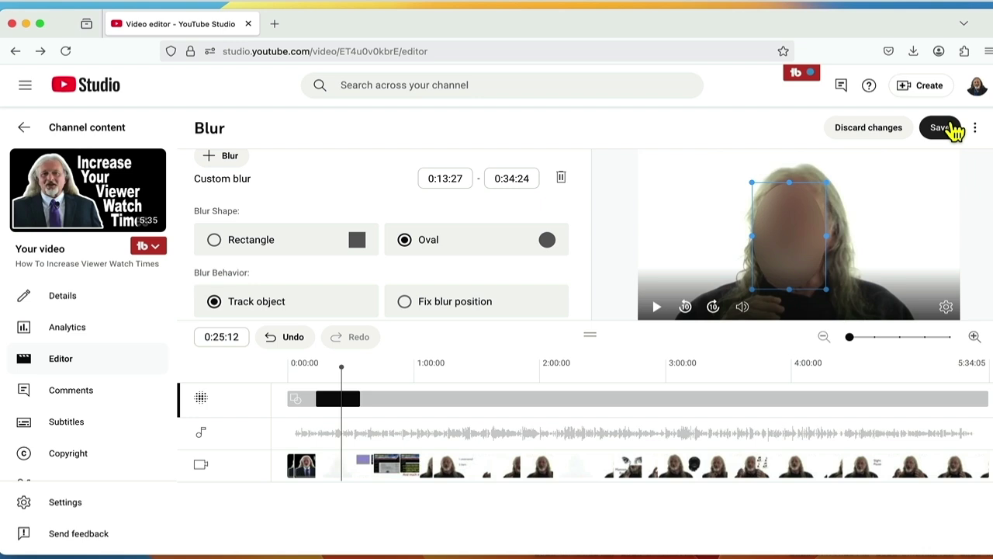
click(868, 127)
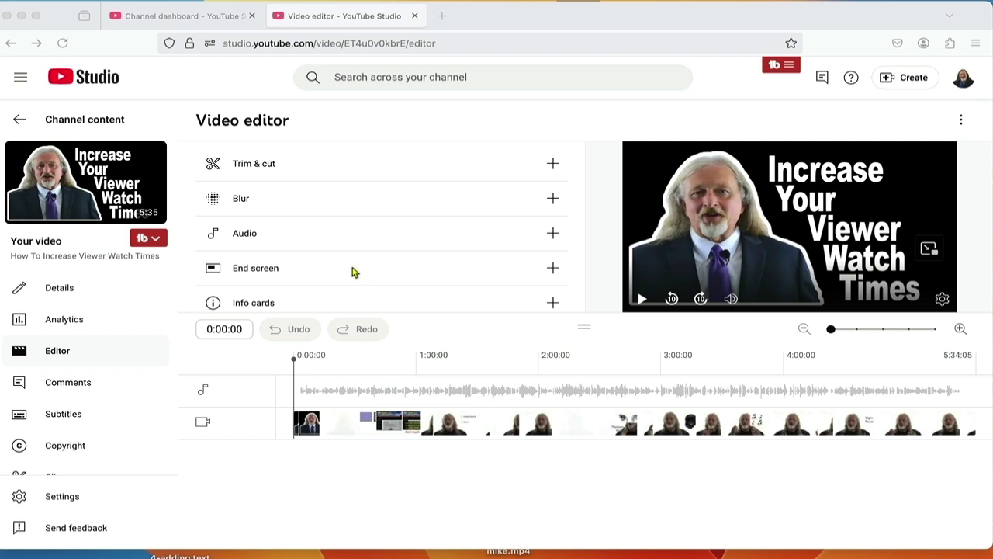
Open the audio library for the video and preview the first seconds of the track "Hall of the Mountain King"
click(249, 242)
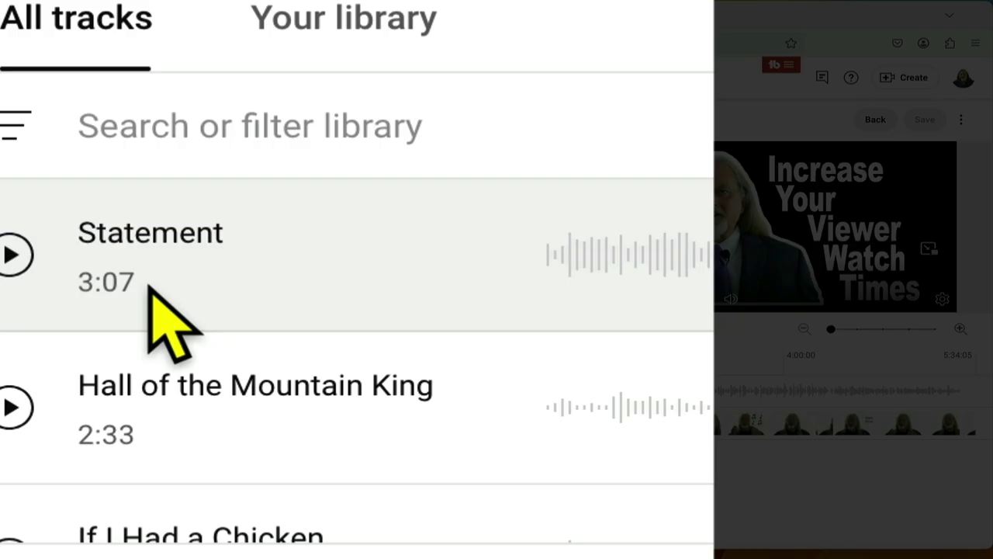
scroll(167, 326, down, 2)
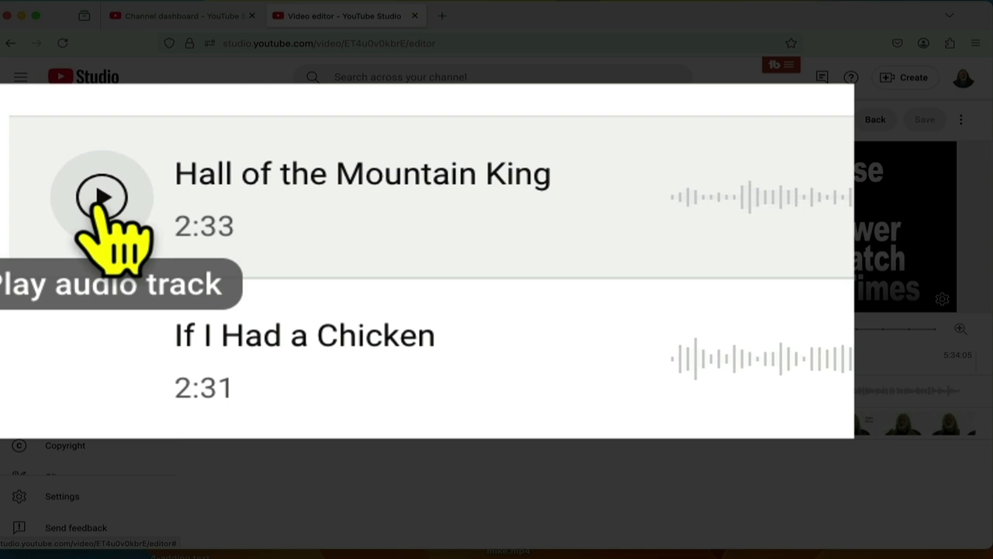
click(101, 198)
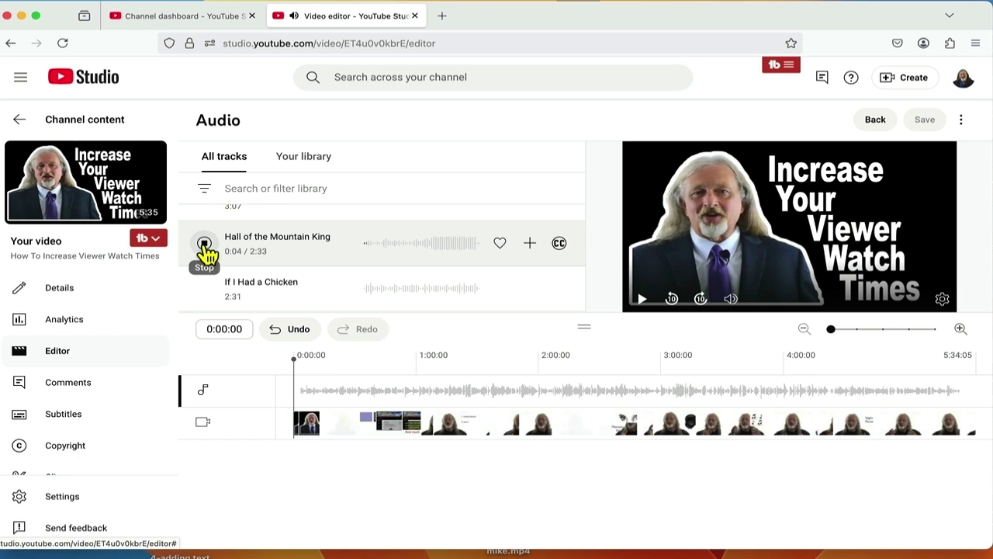
click(205, 245)
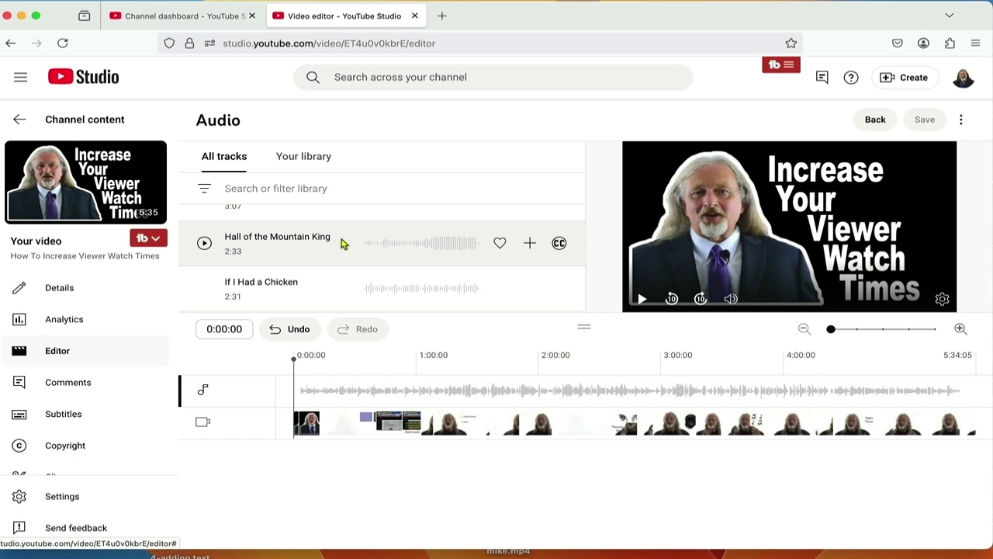
Review the Creative Commons Attribution 4.0 details of "Hall of the Mountain King", highlight the required attribution text, and close the details
mouse_move(560, 245)
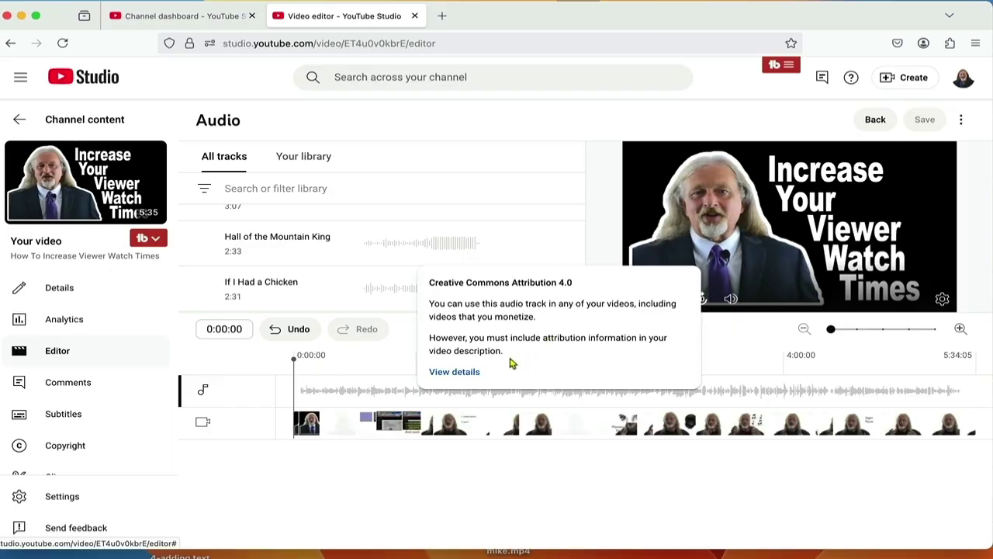
click(458, 372)
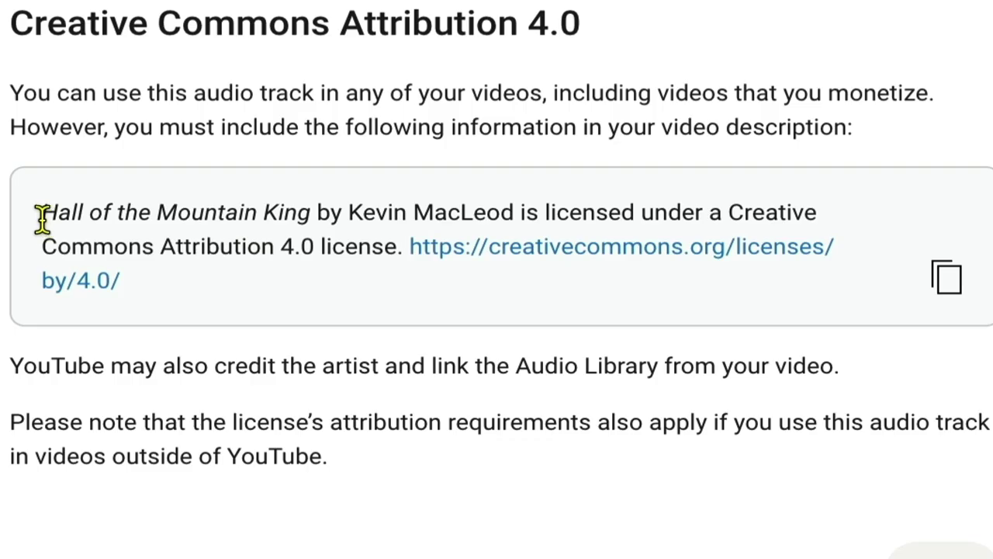
drag(316, 271, 352, 303)
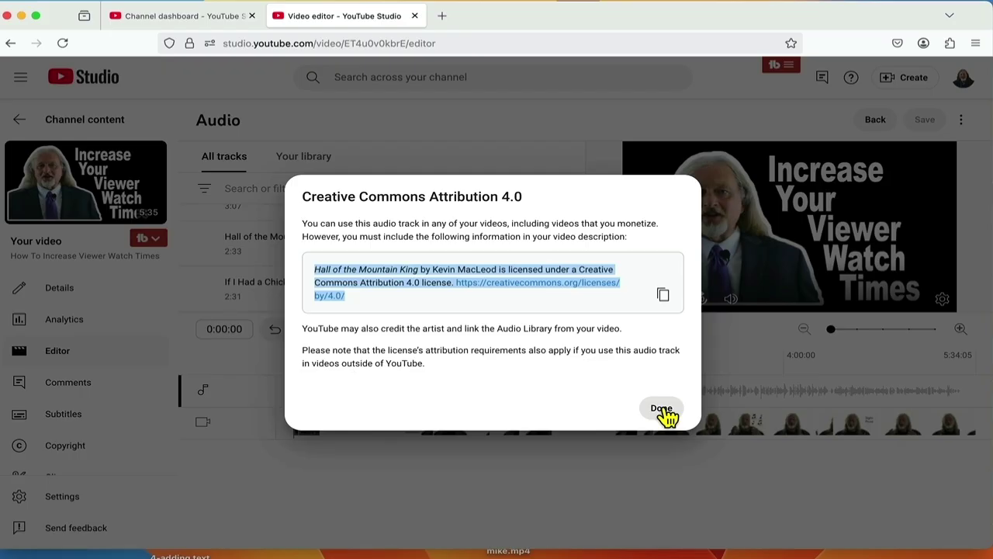
click(661, 409)
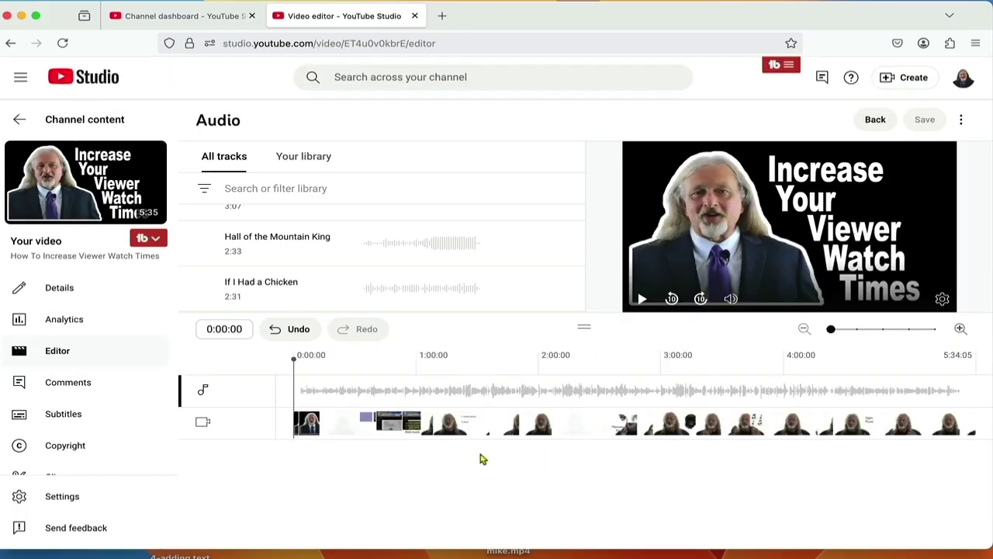
Add "Hall of the Mountain King" to the video's audio and shift its start to about 0:18 on the timeline
mouse_move(277, 251)
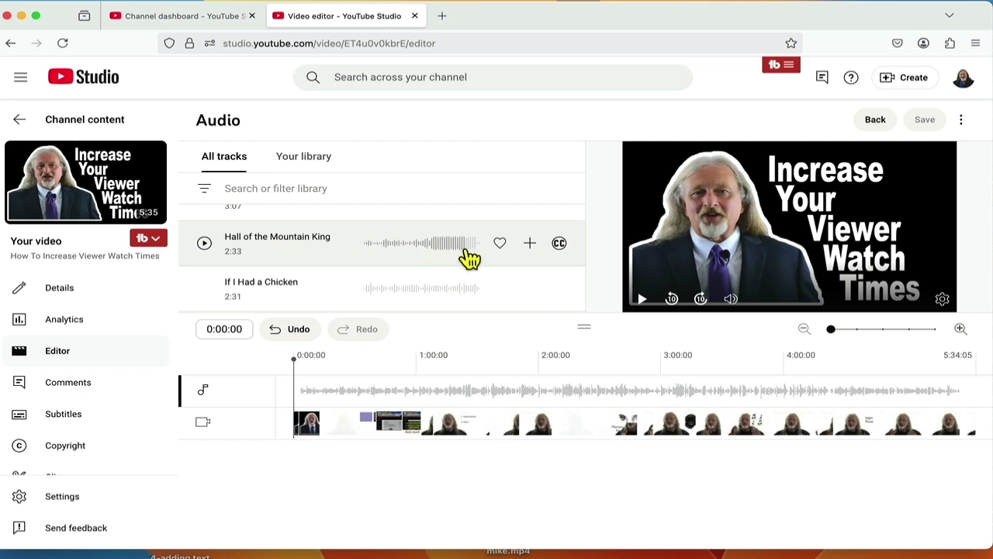
click(530, 244)
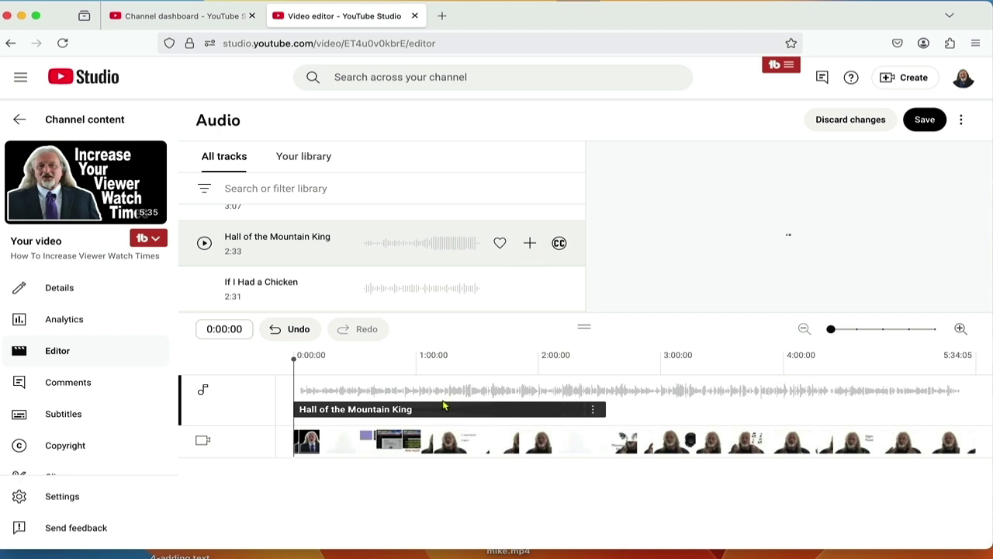
drag(445, 407, 481, 405)
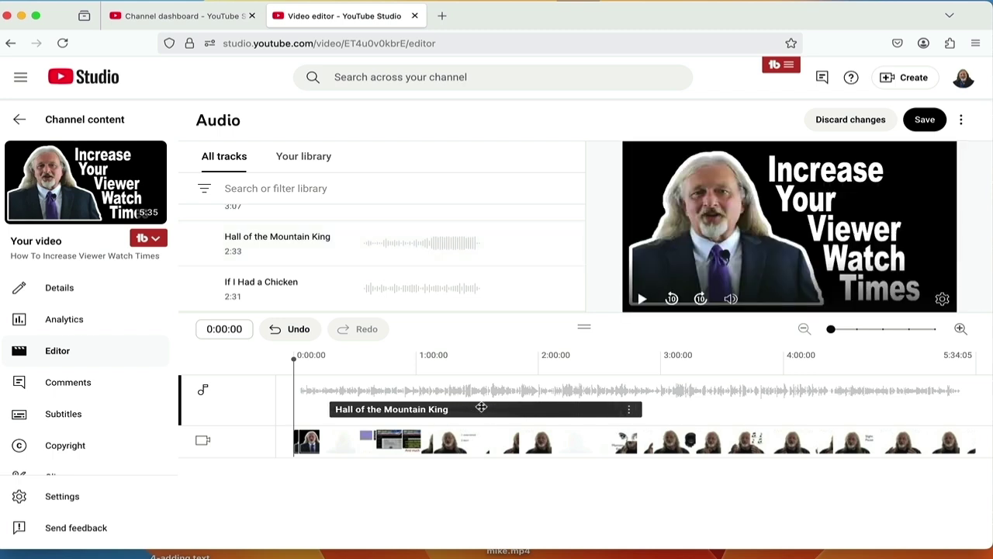
Play the video from 0:15:16 to 0:24:06 to hear where the added music comes in
click(307, 360)
drag(306, 360, 326, 363)
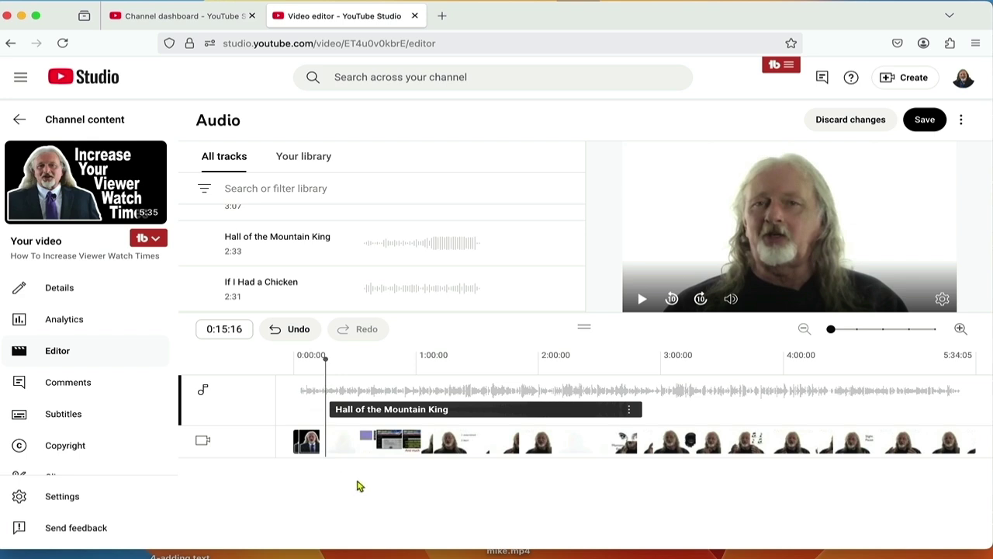
key(space)
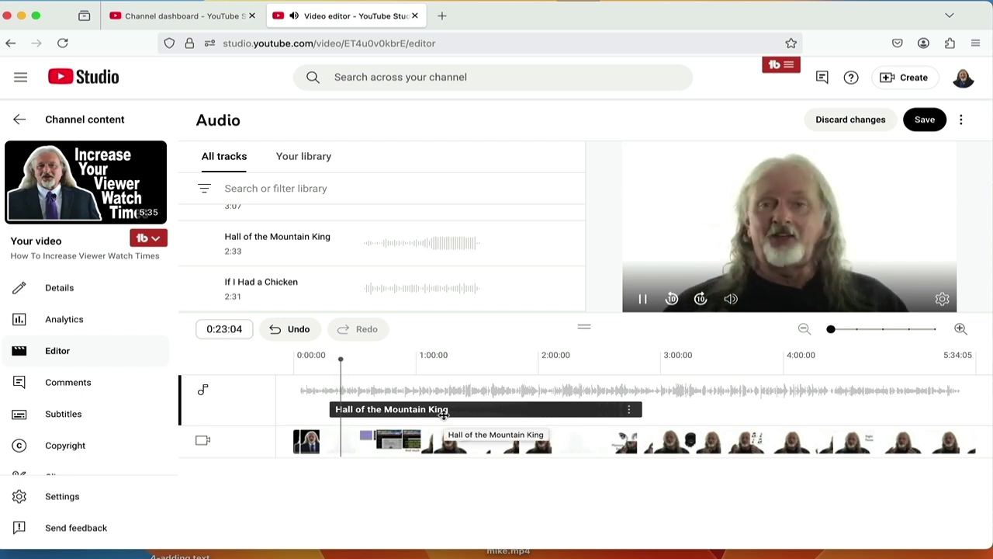
key(space)
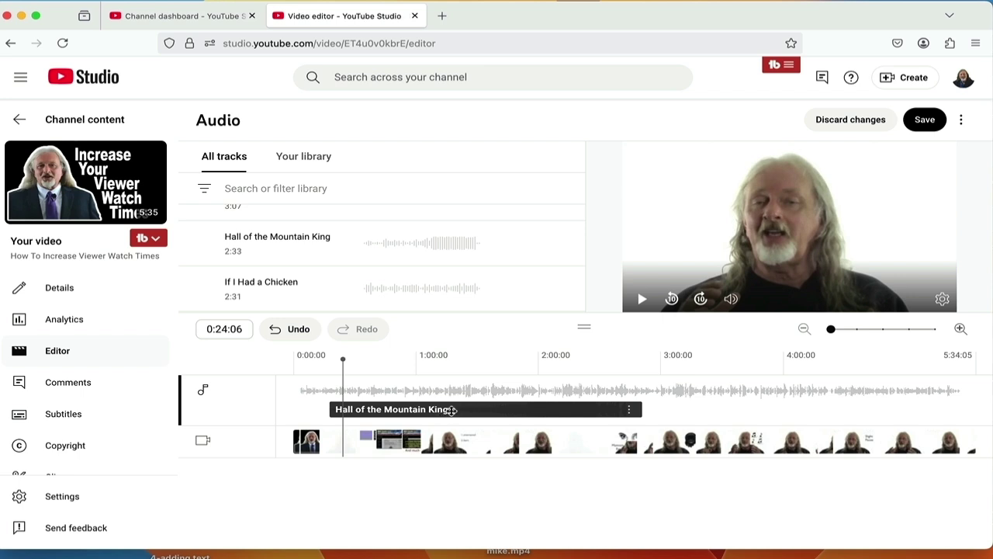
Shift the music track's start to about 0:21 and trim its end to about 1:03
mouse_move(444, 413)
mouse_down()
mouse_move(541, 423)
mouse_move(457, 427)
mouse_up()
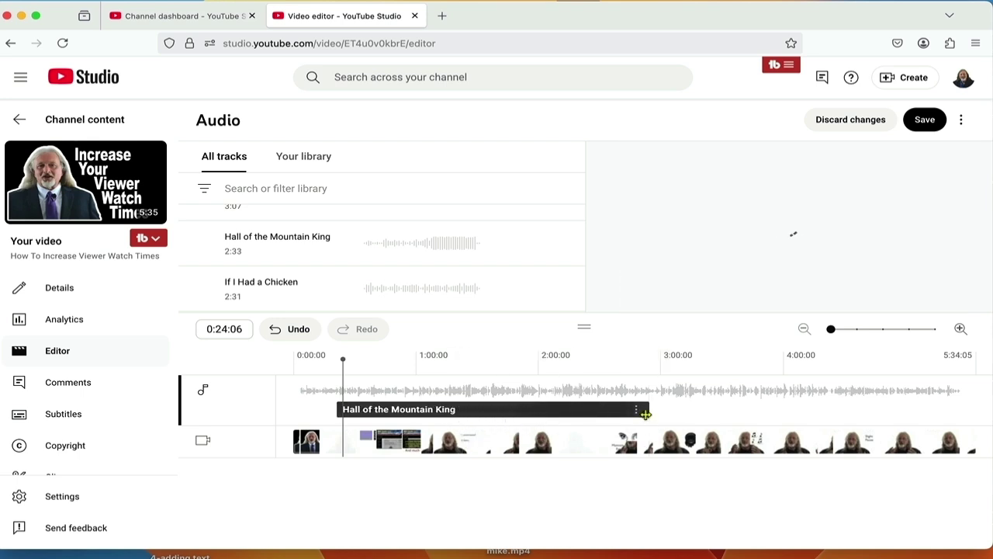
drag(648, 425, 398, 439)
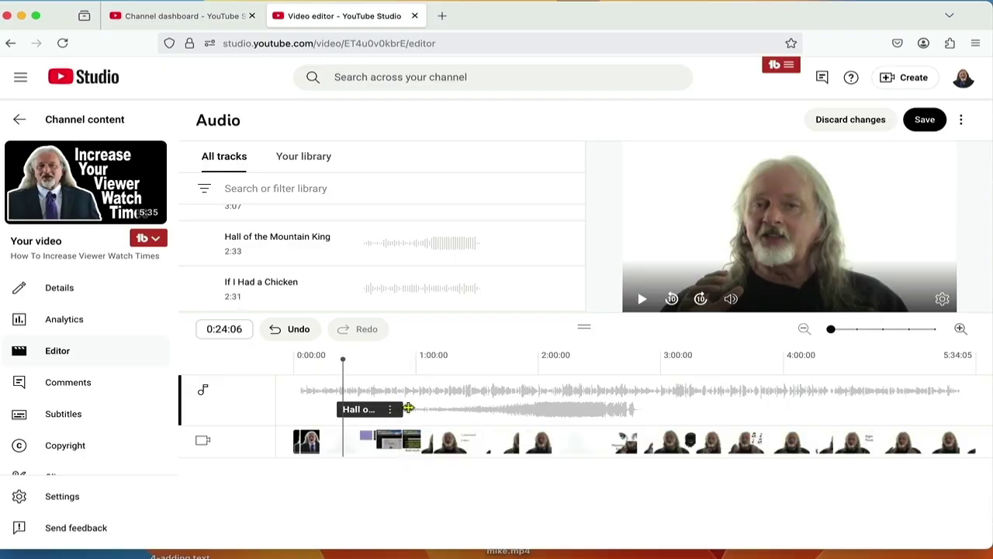
drag(408, 408, 422, 412)
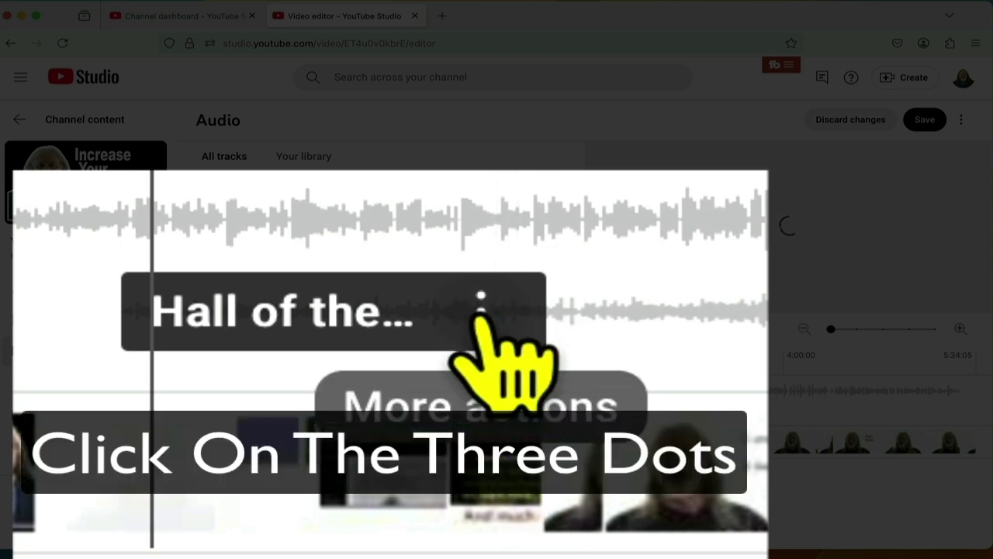
Lower the music track's mix level to roughly a fifth and play the result from 0:19:18 to 0:31:09
click(481, 299)
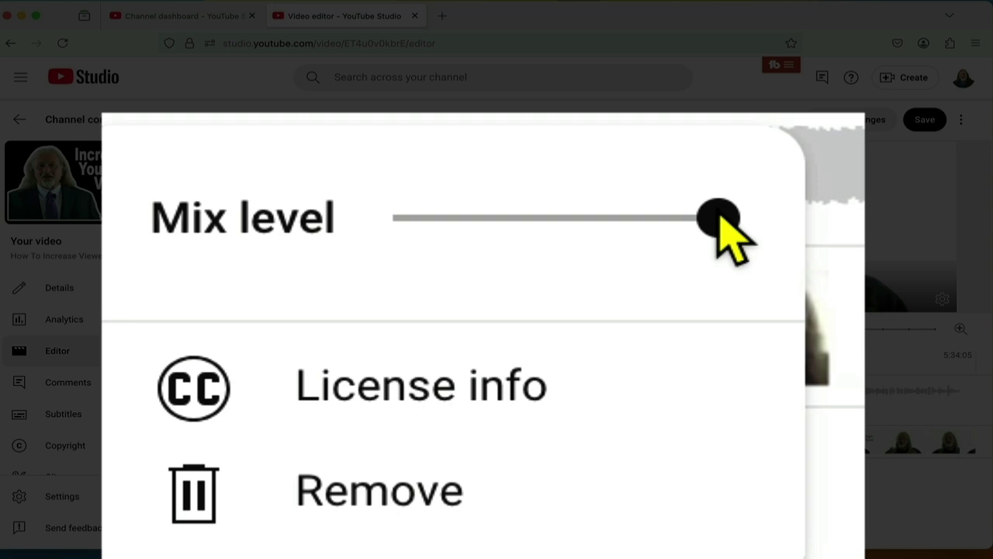
drag(718, 220, 456, 235)
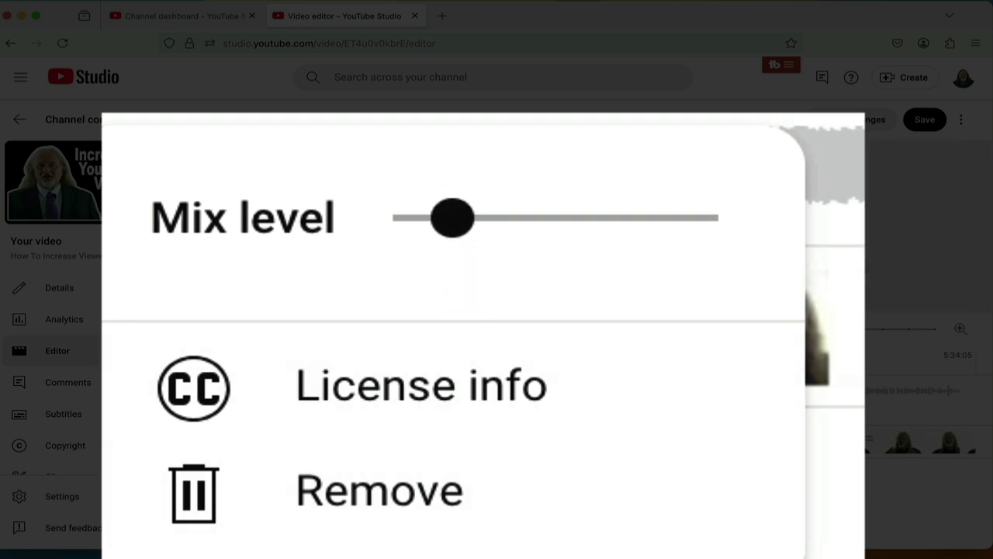
click(332, 375)
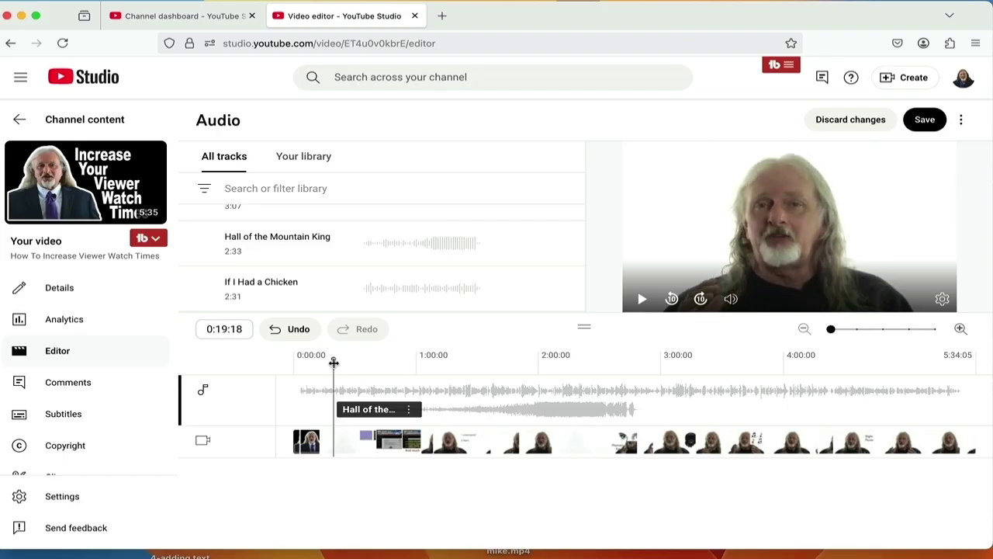
key(space)
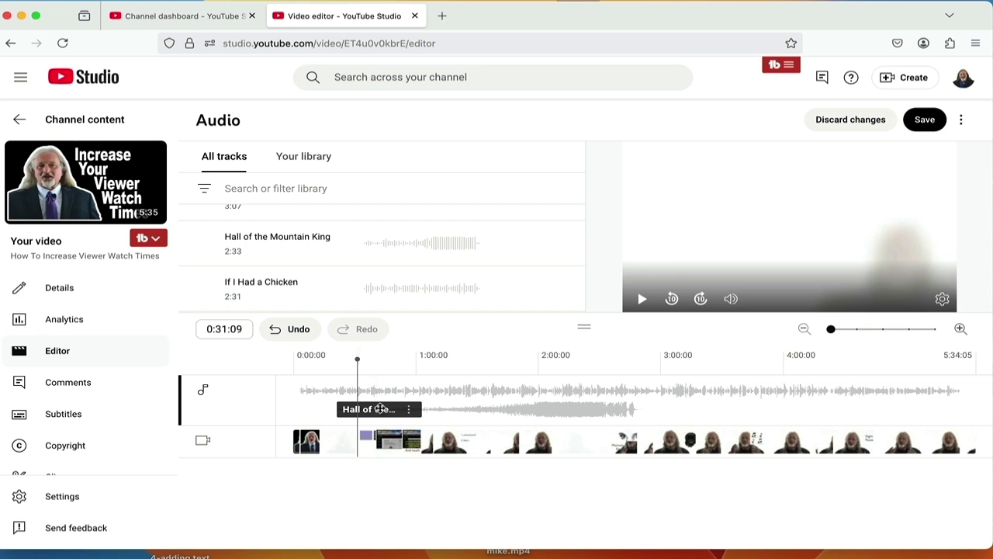
Try moving the trimmed music track to about 0:53 and cutting its start to about 1:00, and undo these changes
mouse_move(380, 409)
mouse_down()
mouse_move(424, 411)
mouse_move(403, 413)
mouse_up()
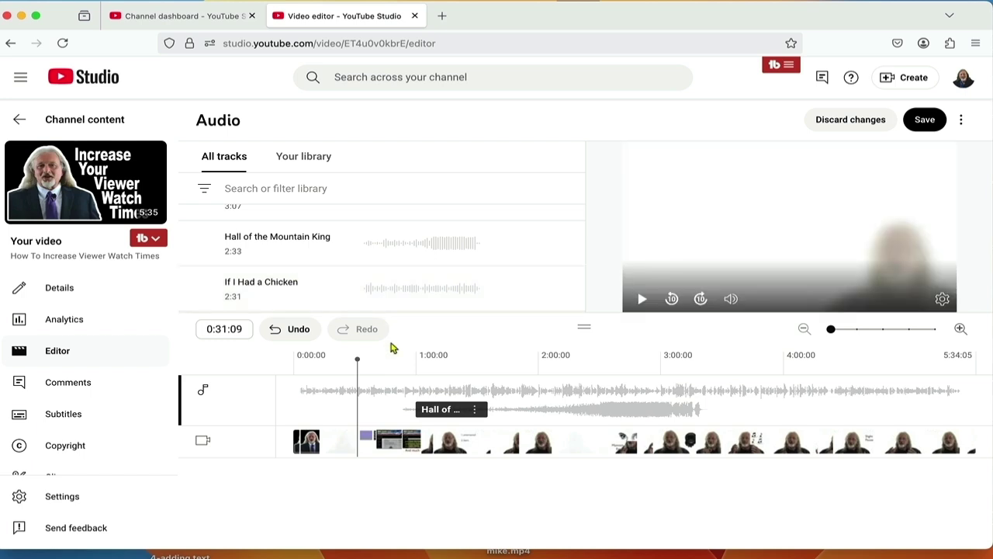
click(300, 332)
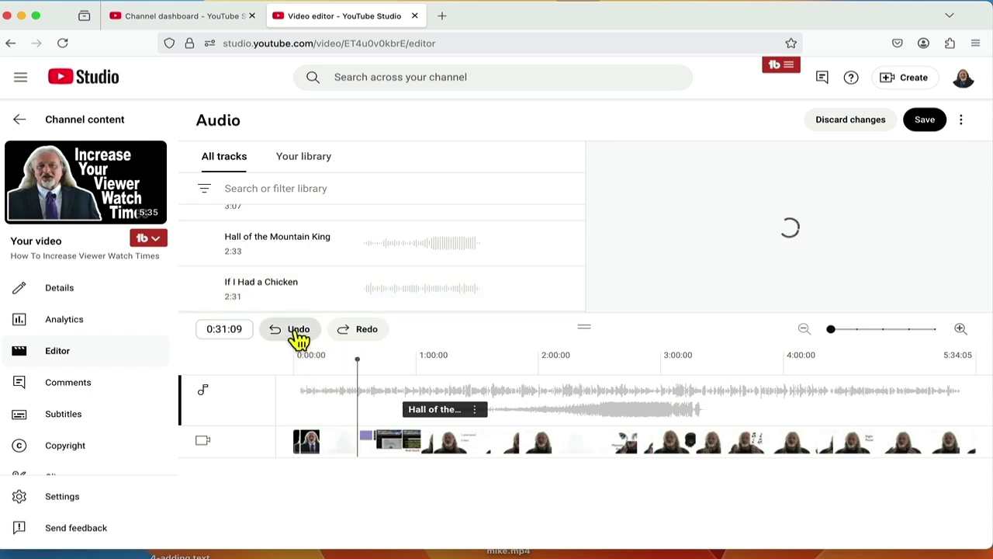
click(300, 334)
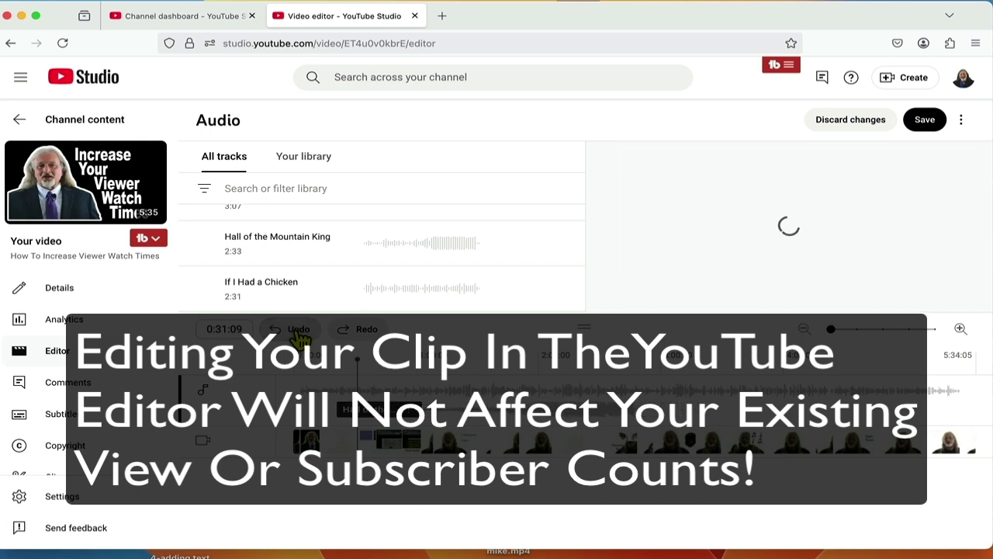
click(300, 333)
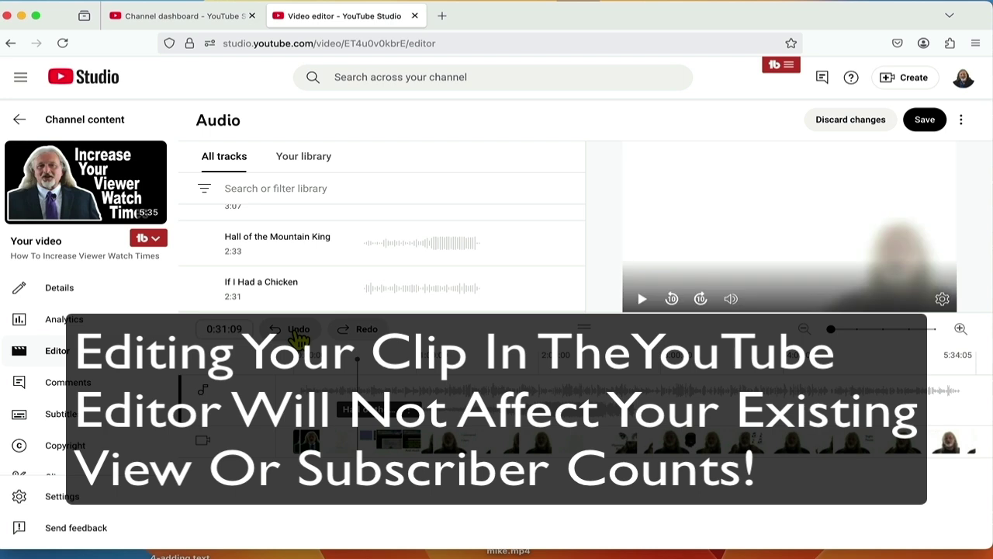
click(299, 334)
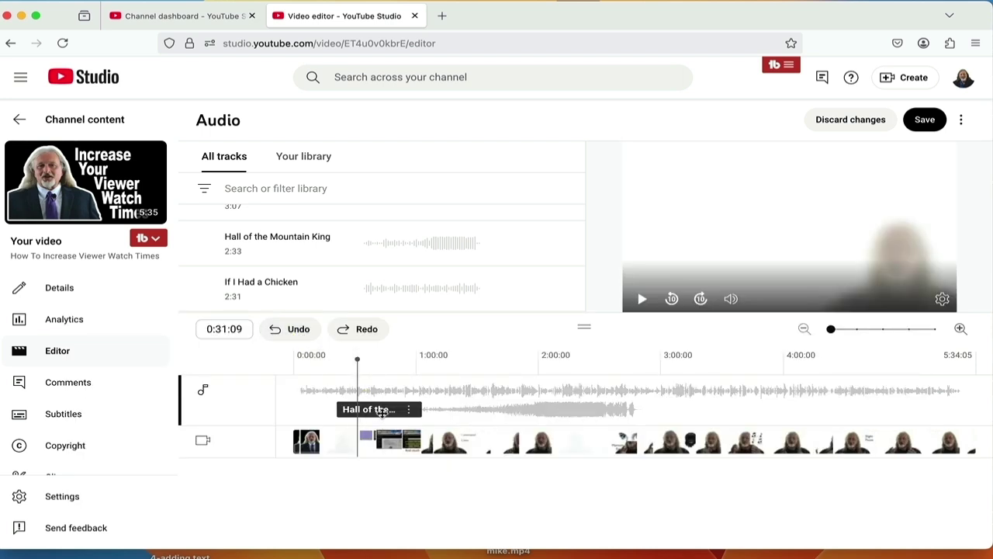
Remove the music track from the timeline and look through the other tracks in the audio library
key(Delete)
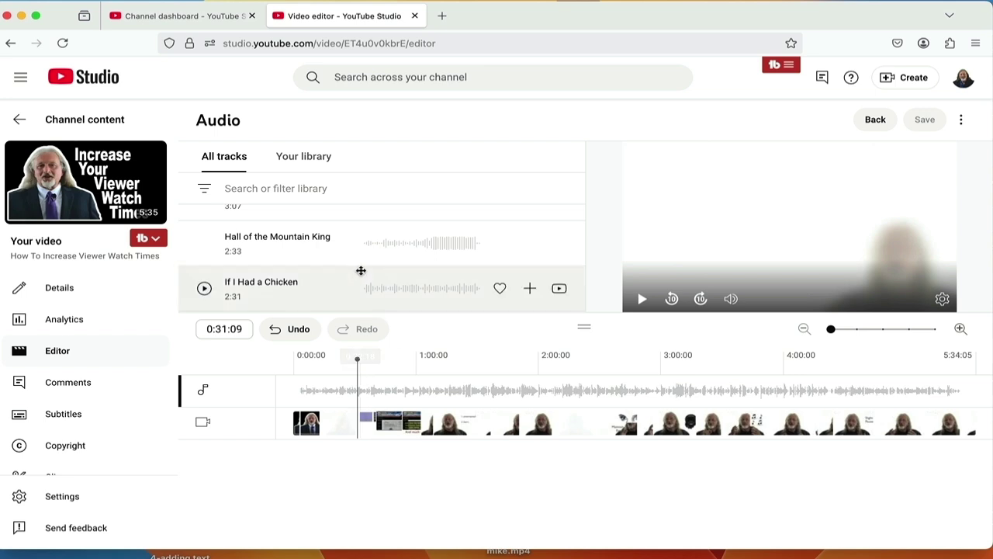
scroll(361, 270, down, 5)
scroll(361, 270, down, 5)
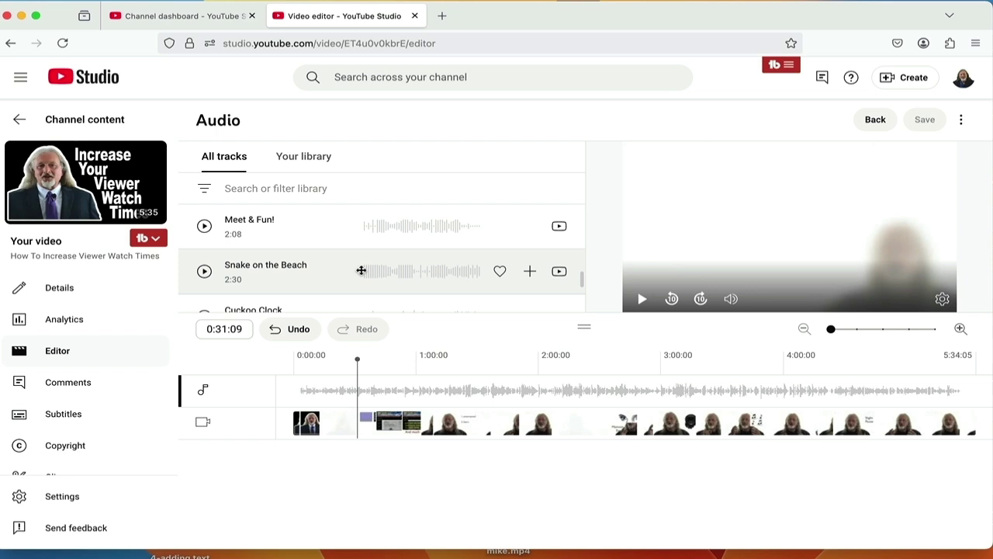
scroll(361, 256, up, 10)
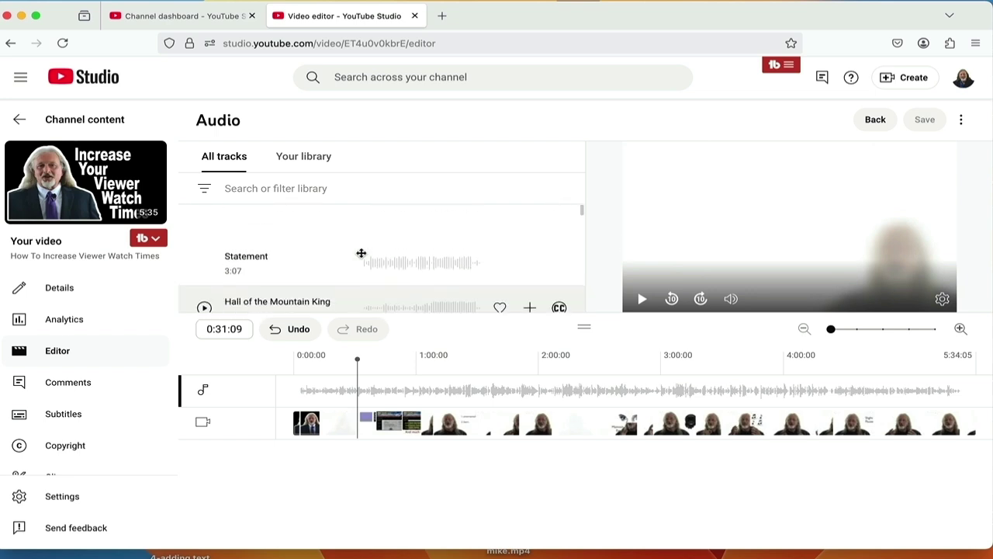